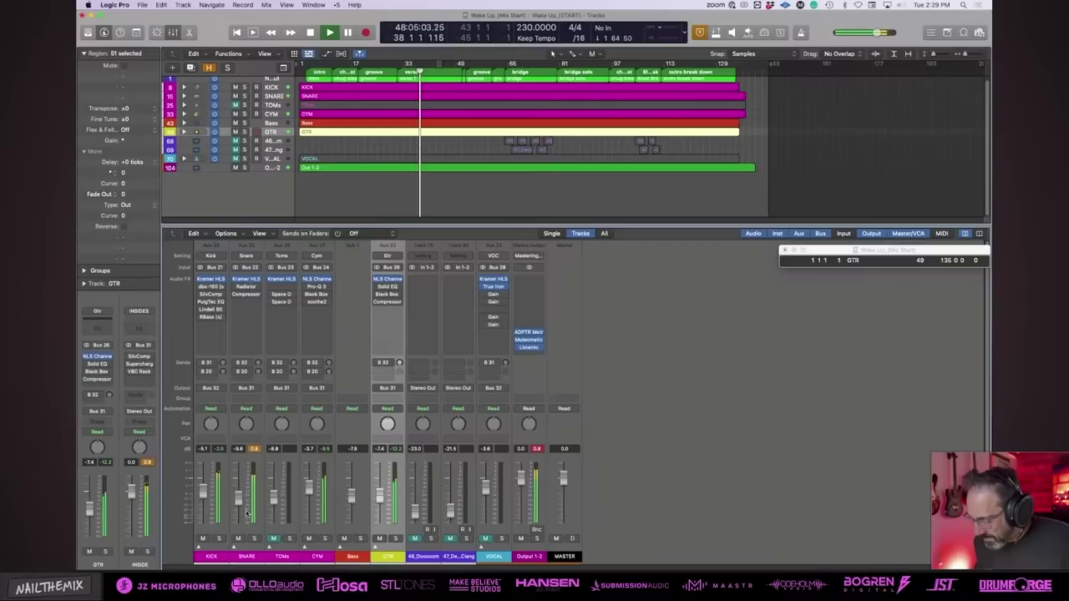
Loop the bridge solo from about bar 81 to 97 and set the faders to KICK -5.4, SNARE -11.4, CYM -4.3 and GTR -6.2 dB.
click(563, 73)
drag(558, 64, 612, 72)
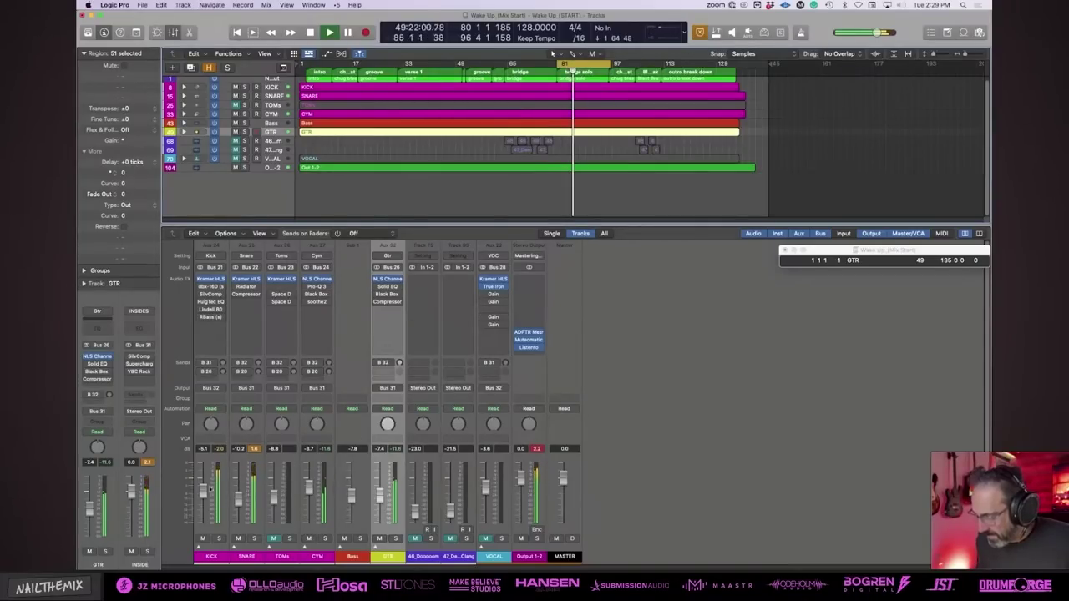
drag(203, 492, 203, 490)
key(space)
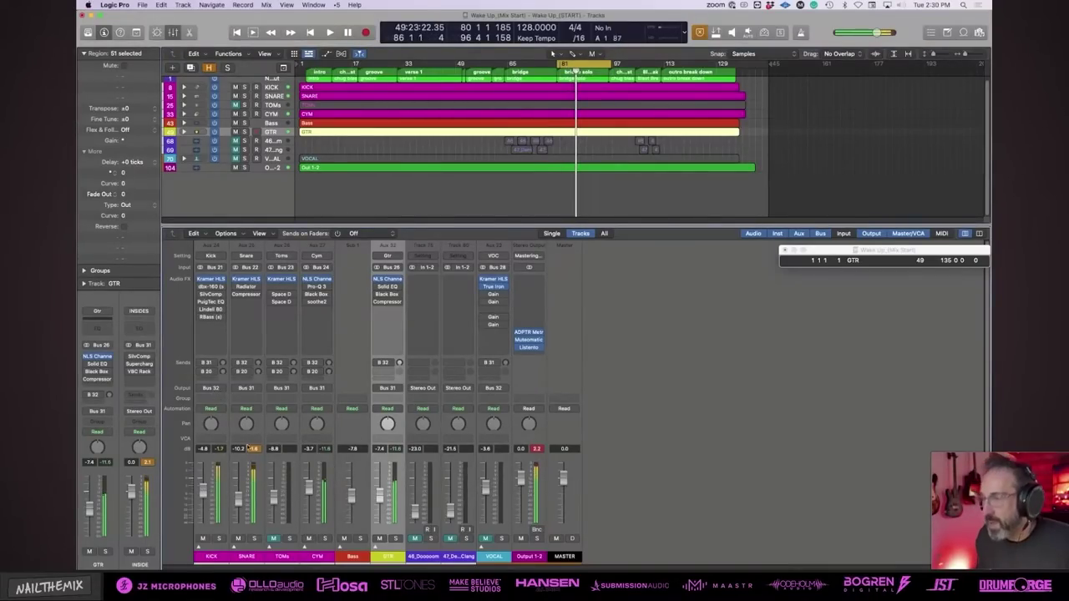
key(space)
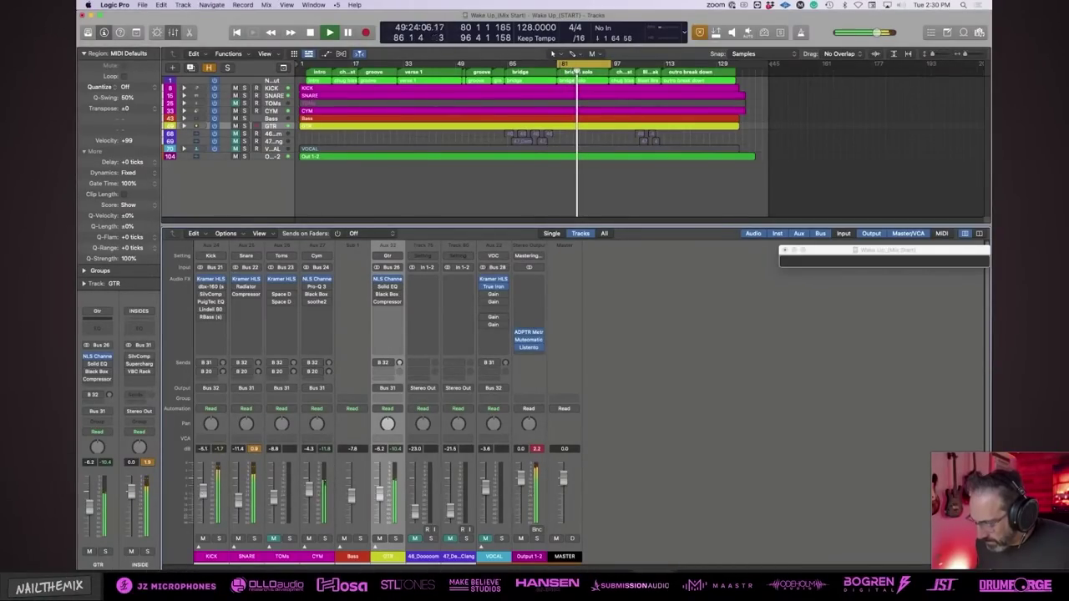
key(space)
Unhide the INSIDE and TOTAL OUT bus tracks while keeping the other hidden tracks out of view, and select INSIDE.
key(h)
scroll(394, 157, down, 10)
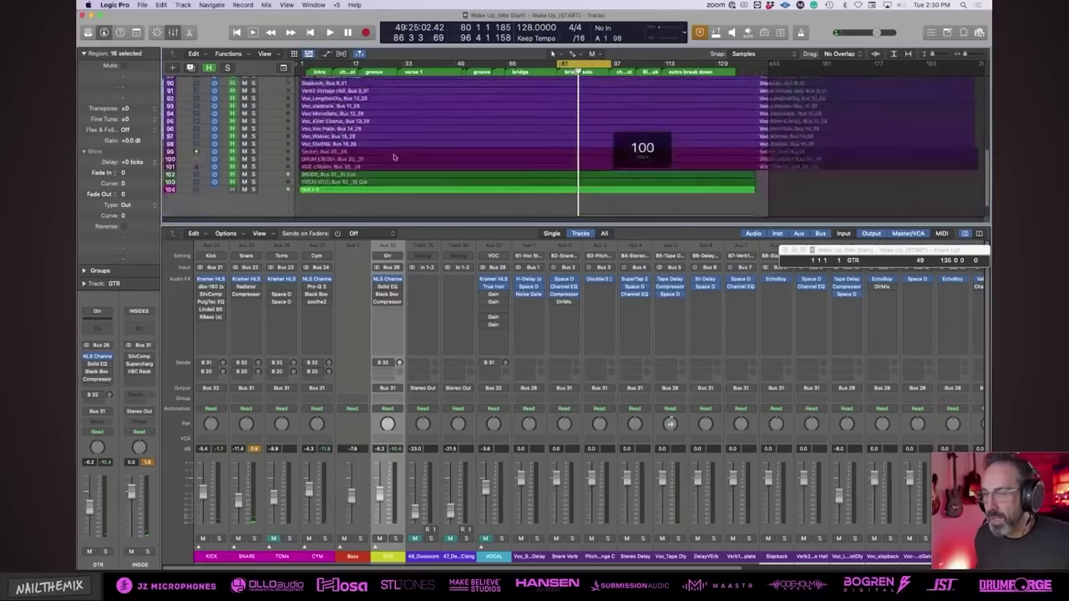
scroll(394, 157, down, 3)
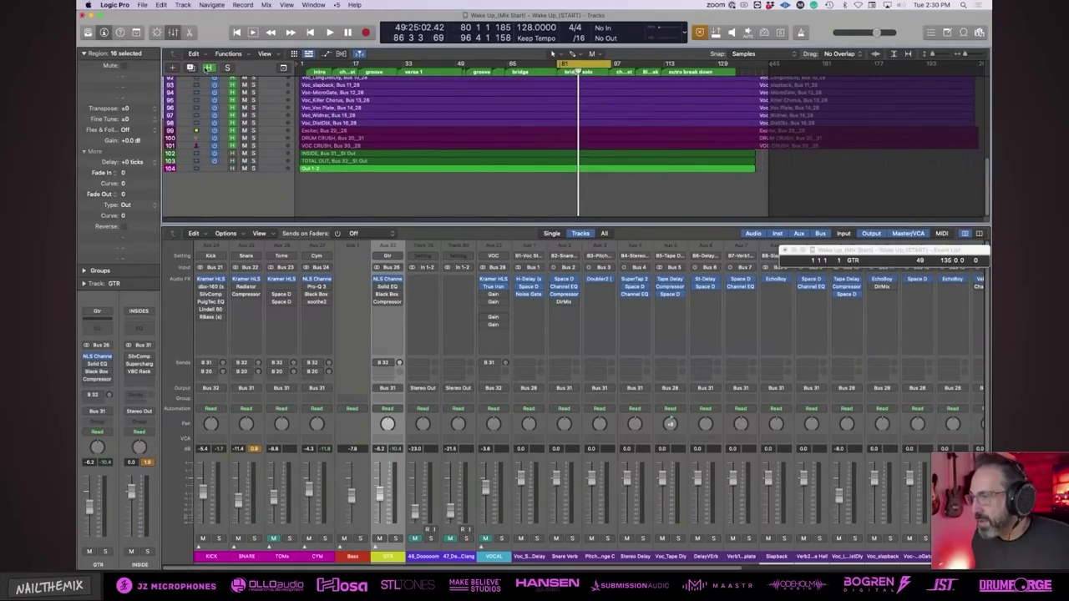
key(h)
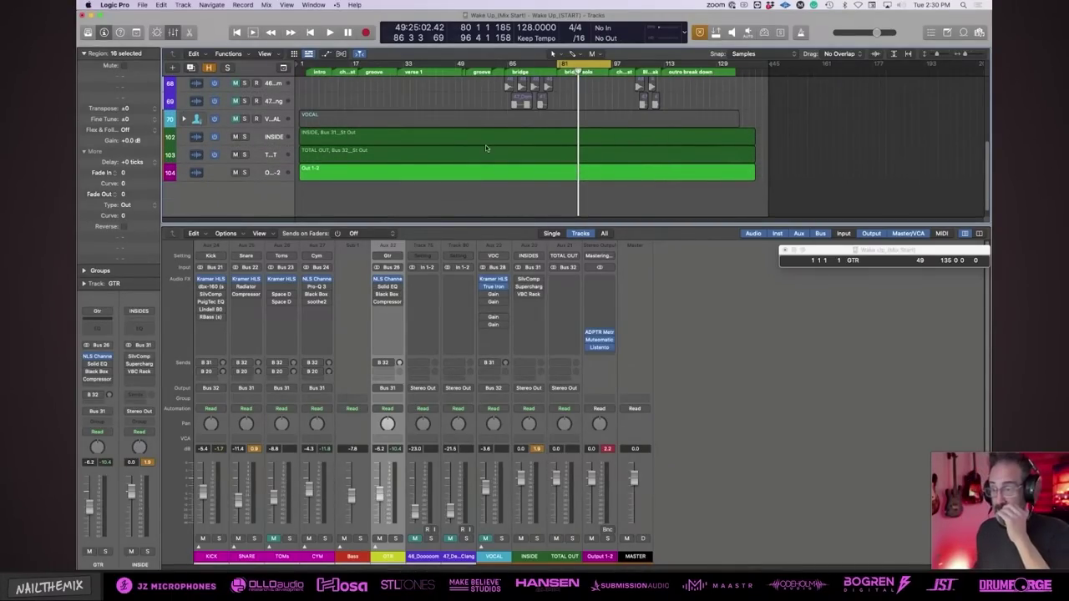
click(264, 137)
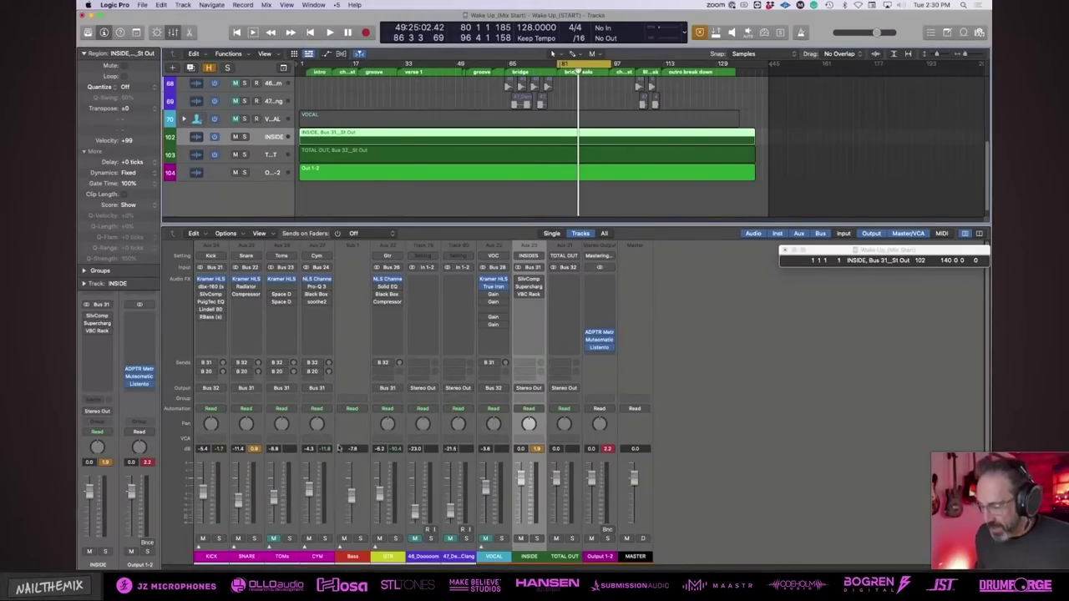
Route the outputs of the 46_Dooooom and 47_Demon Clang channels together to Bus 32 TOTAL OUT.
drag(222, 564, 422, 554)
click(493, 557)
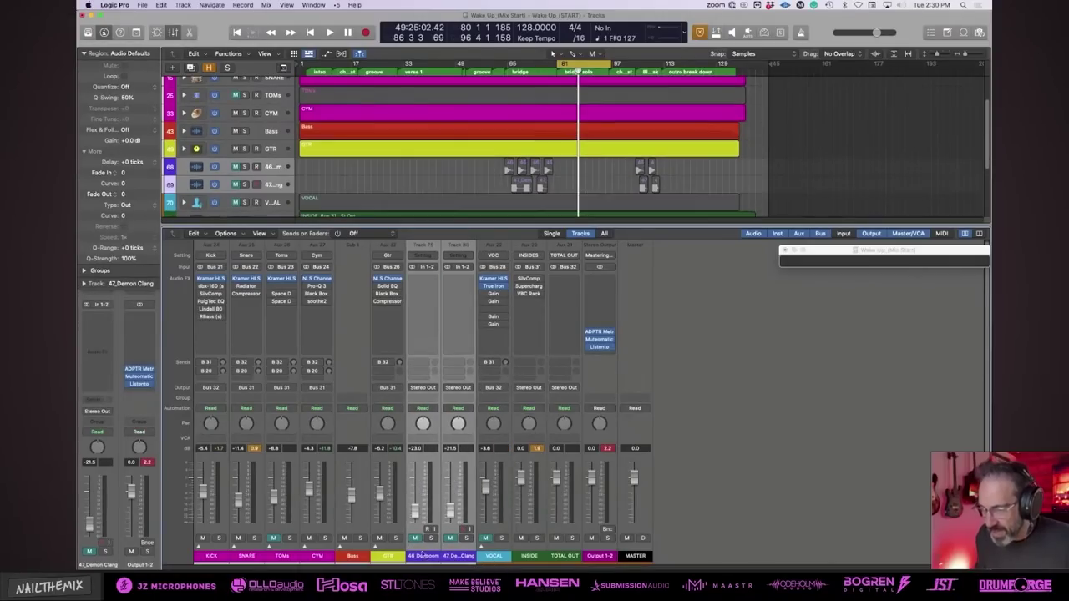
click(425, 388)
mouse_move(426, 421)
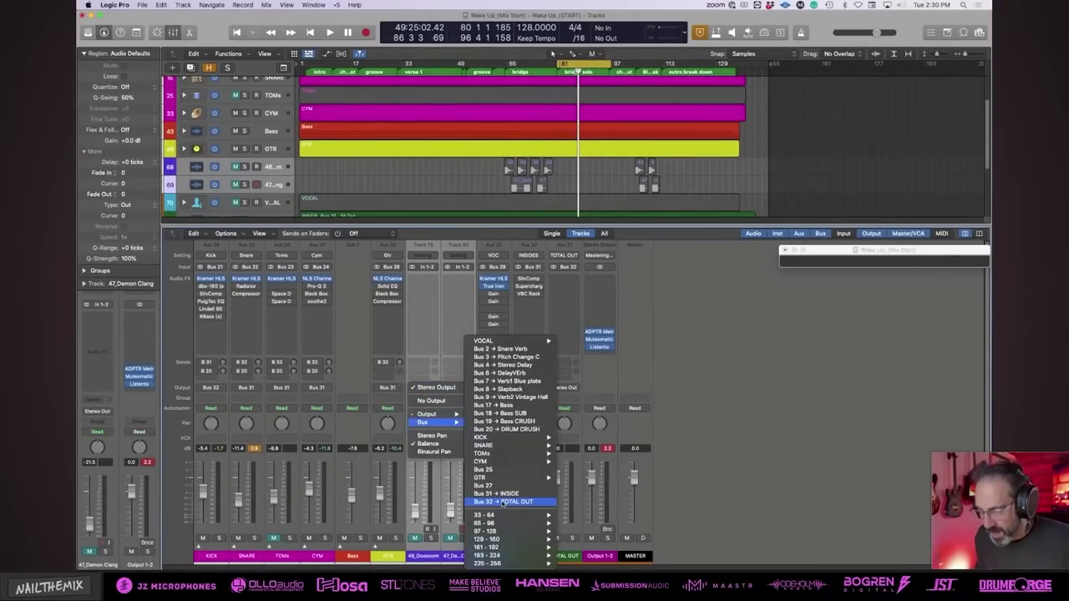
click(503, 502)
Examine the routing of the TOTAL OUT, INSIDE, TOMs and KICK channels by selecting them in turn.
click(568, 557)
click(532, 558)
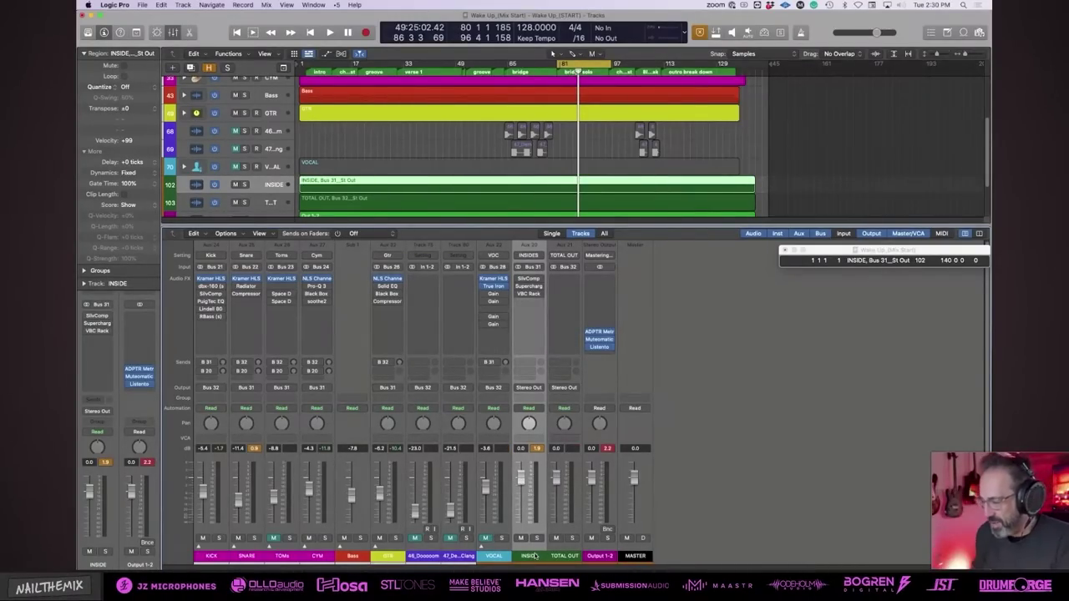
click(282, 557)
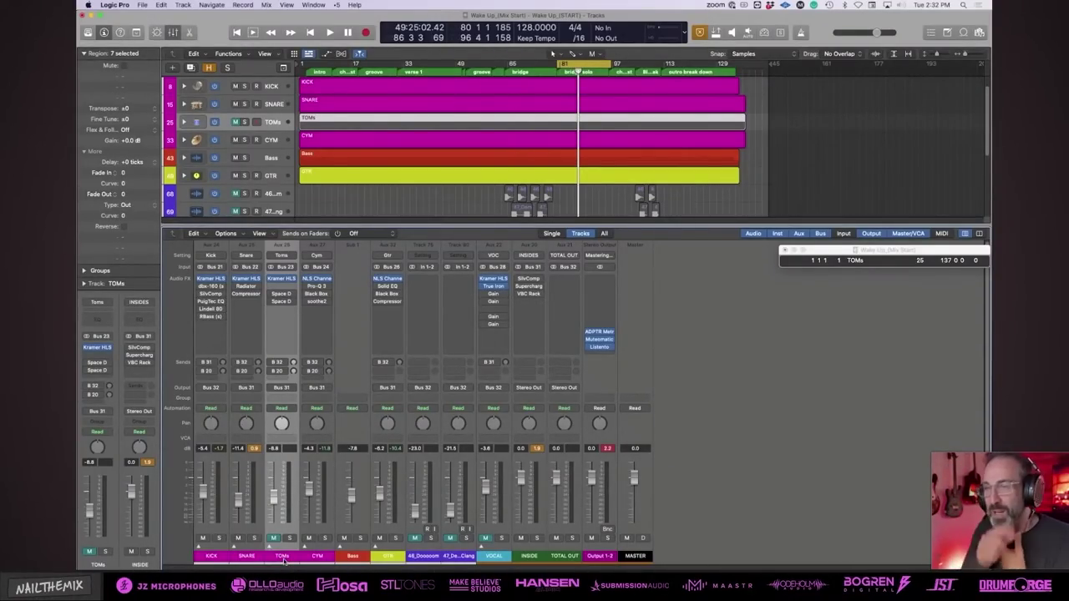
click(211, 557)
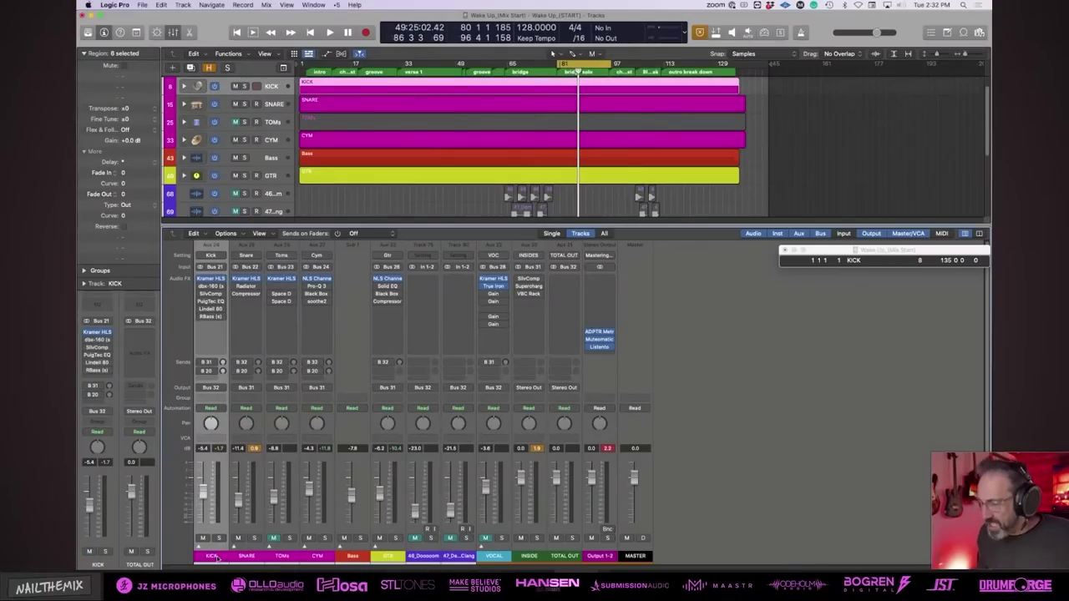
click(531, 555)
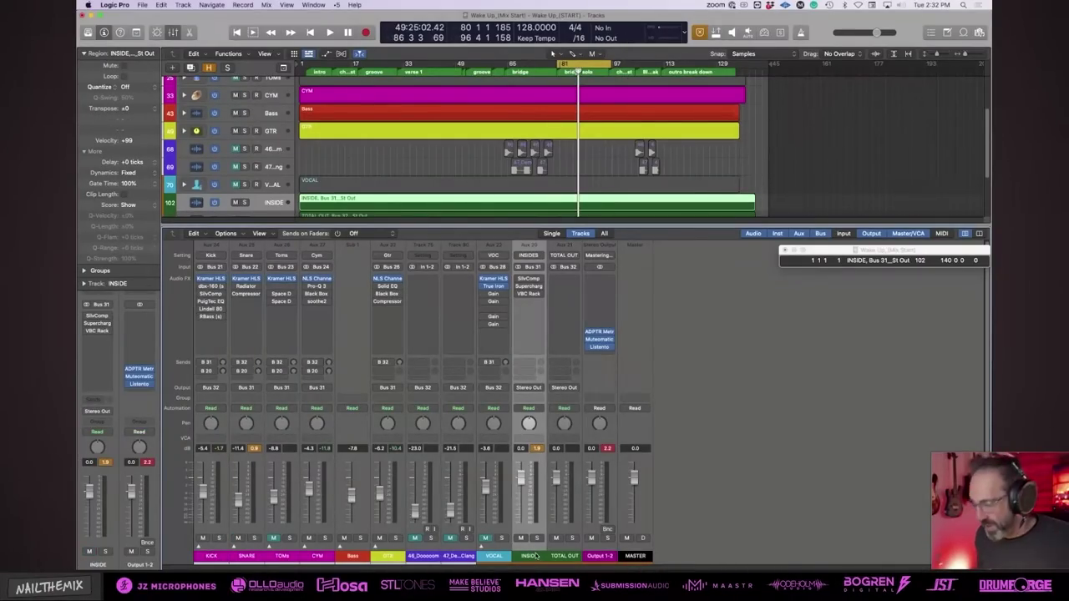
Route the KICK channel's output to Bus 31 INSIDE.
click(210, 555)
click(211, 388)
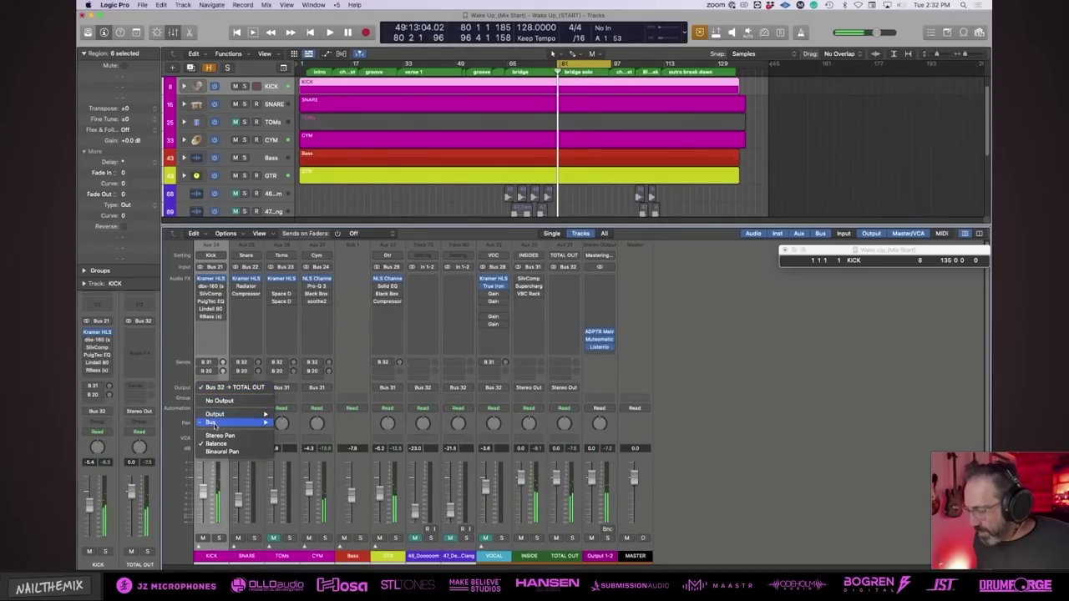
mouse_move(213, 423)
click(316, 495)
Play the loop and solo the INSIDE and TOTAL OUT buses in turn to compare them, and expand the CYM stack.
key(space)
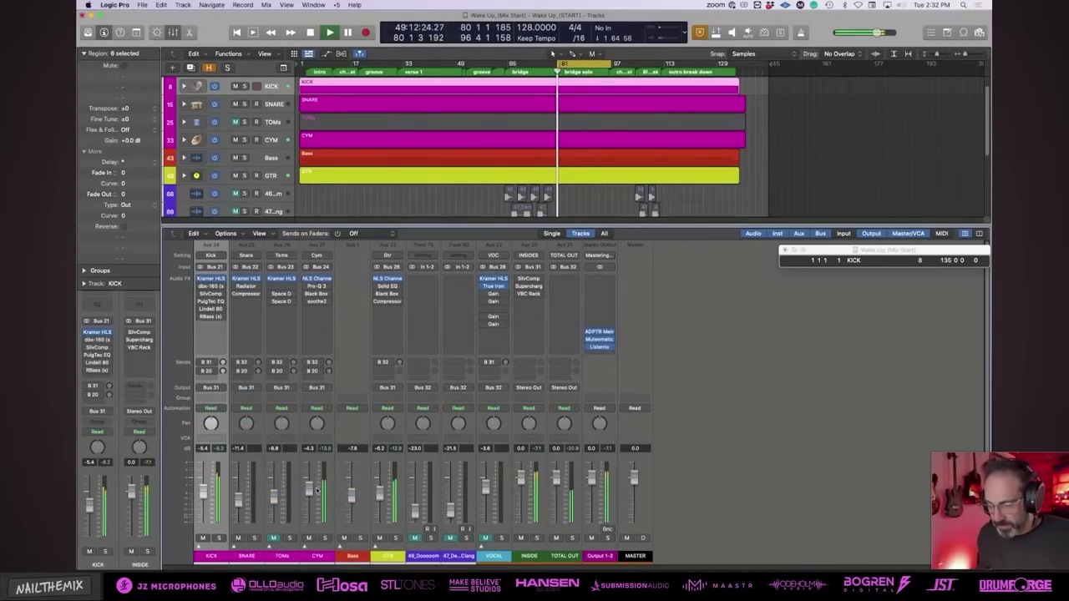
click(537, 539)
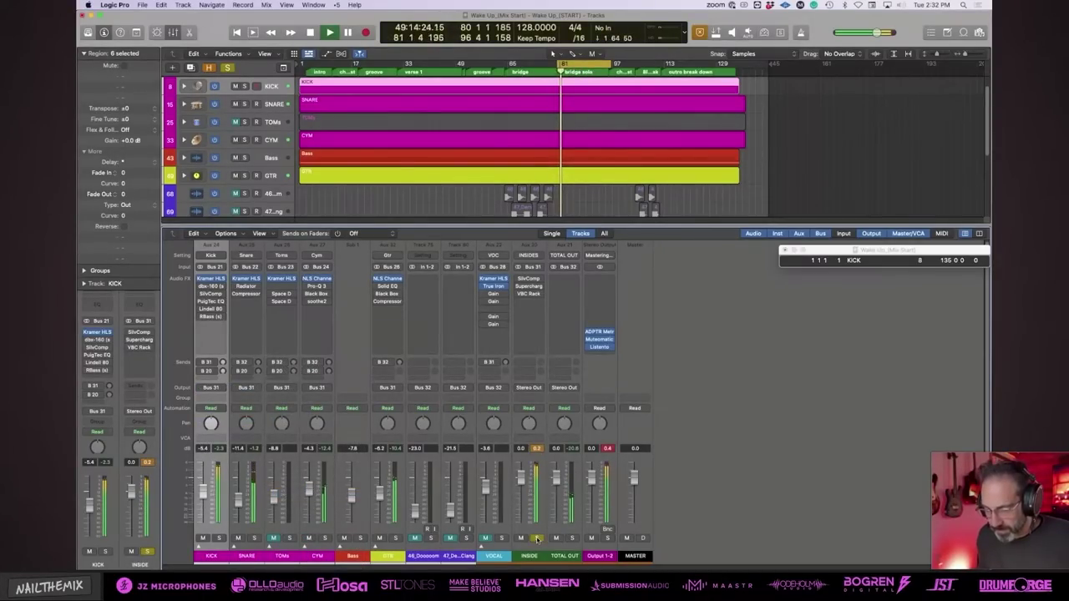
click(572, 538)
click(572, 539)
click(305, 547)
key(space)
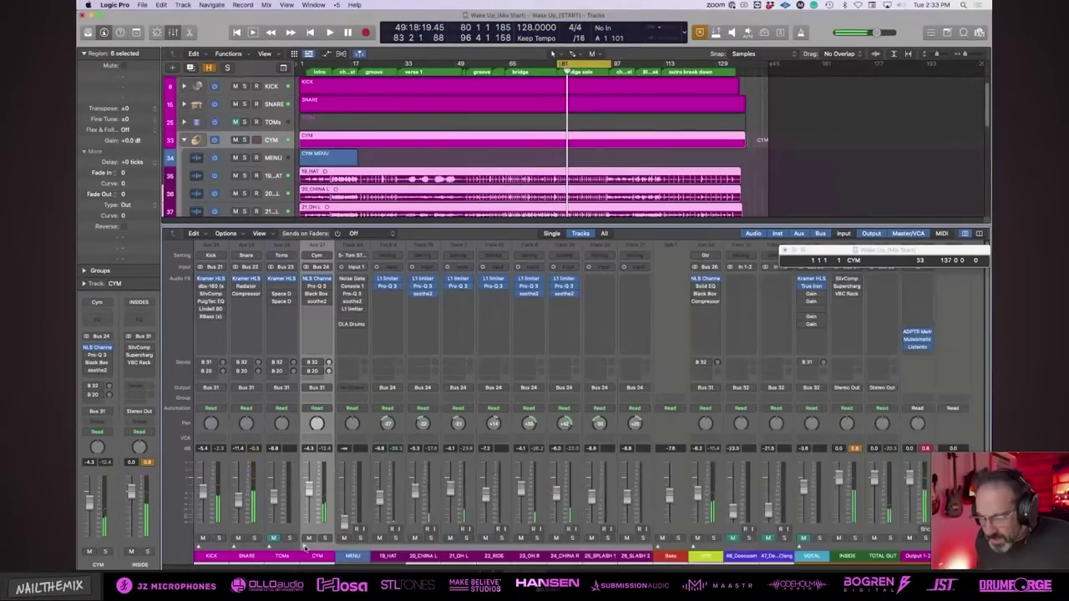
Play the loop while soloing and muting TOTAL OUT to hear what that bus adds to the mix.
key(space)
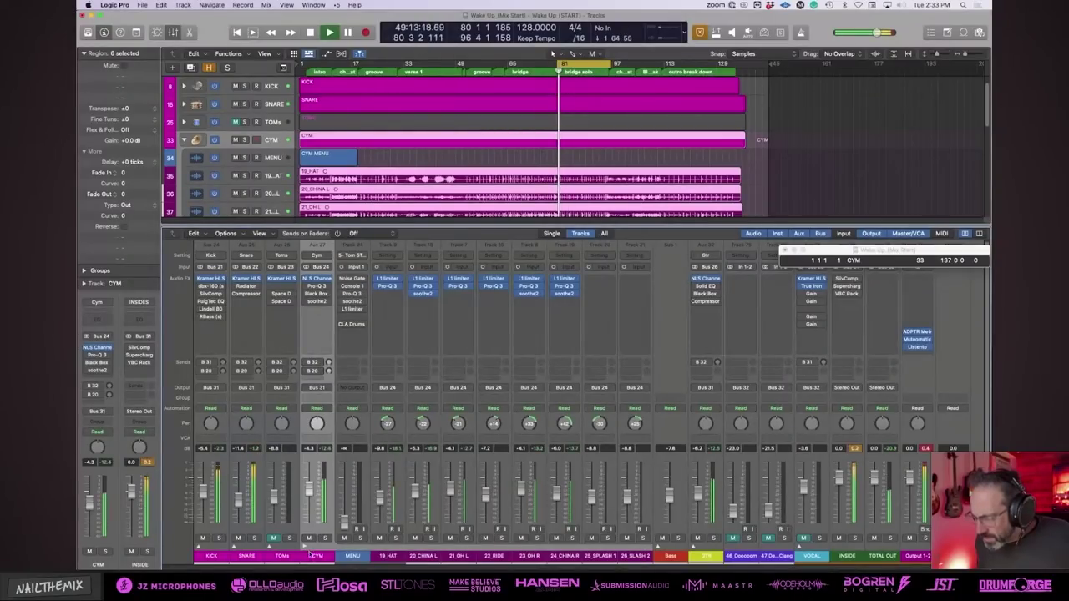
click(875, 538)
click(891, 537)
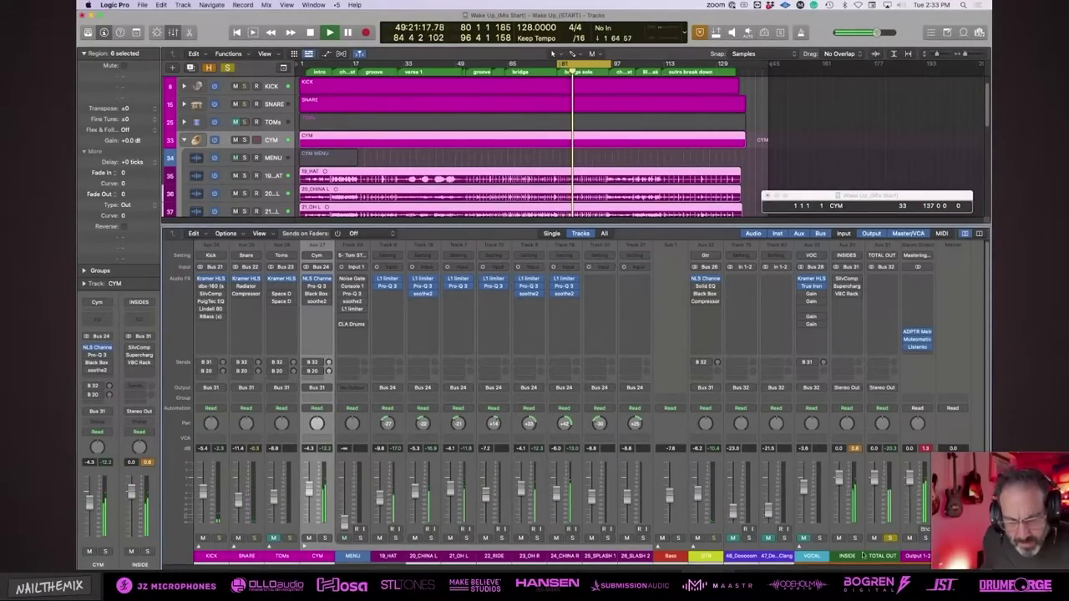
click(873, 537)
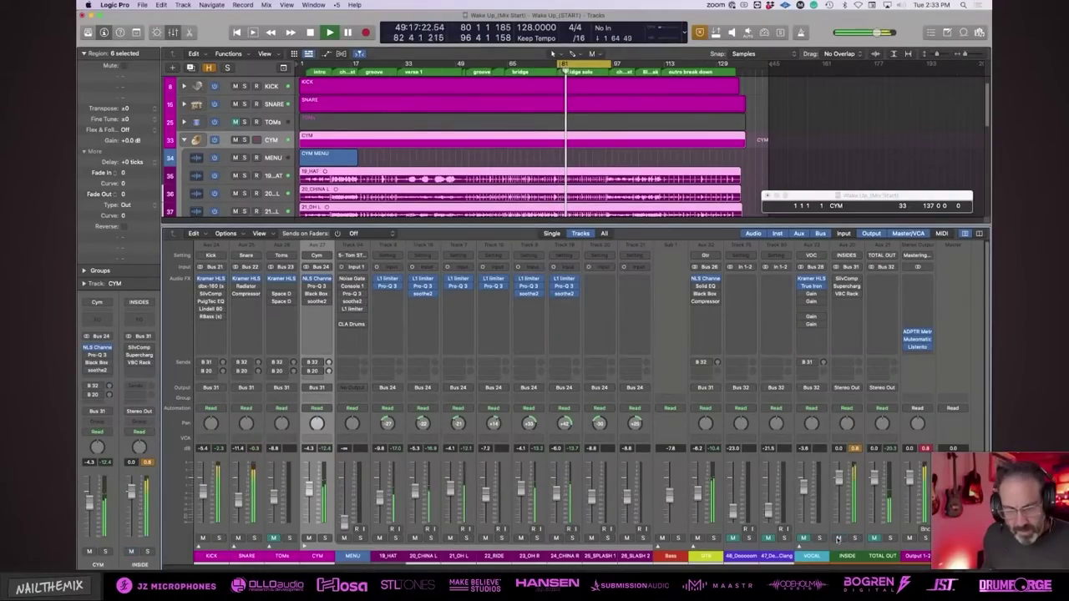
key(space)
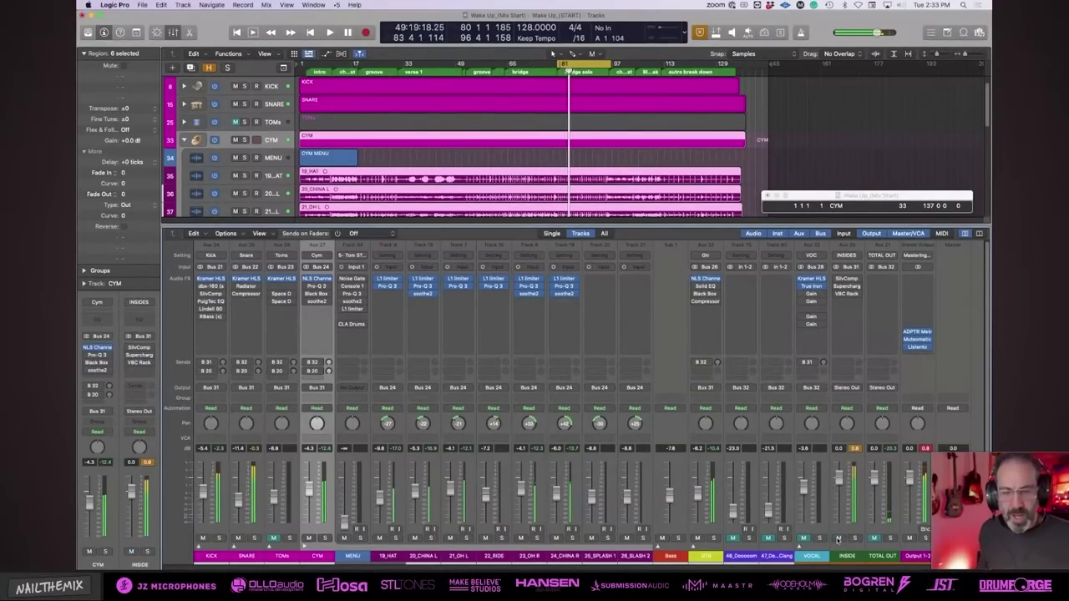
Mute both the INSIDE and TOTAL OUT buses and play the loop.
drag(843, 555, 882, 555)
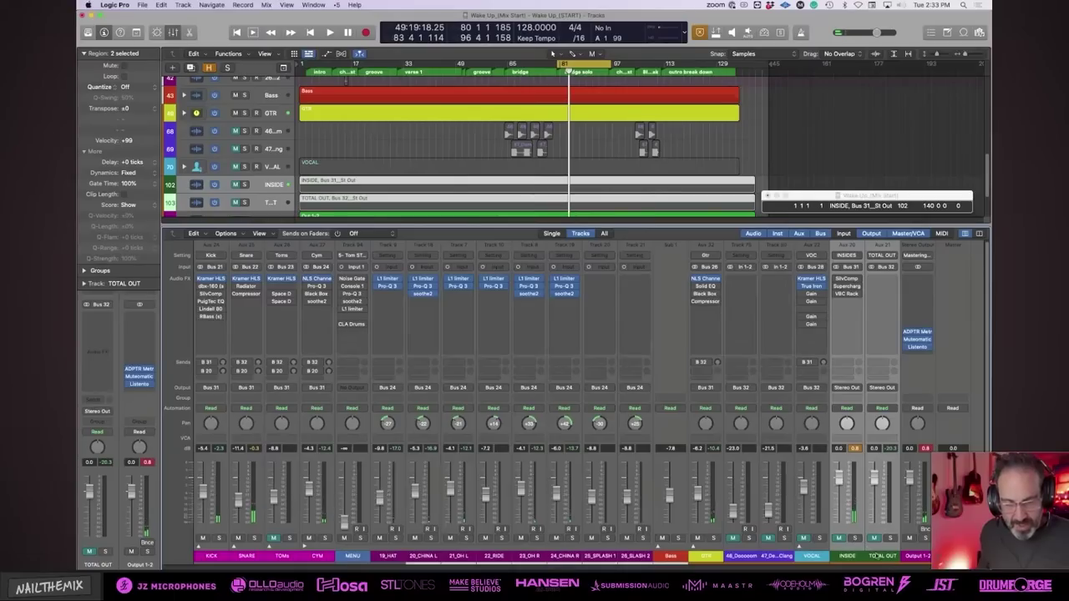
key(space)
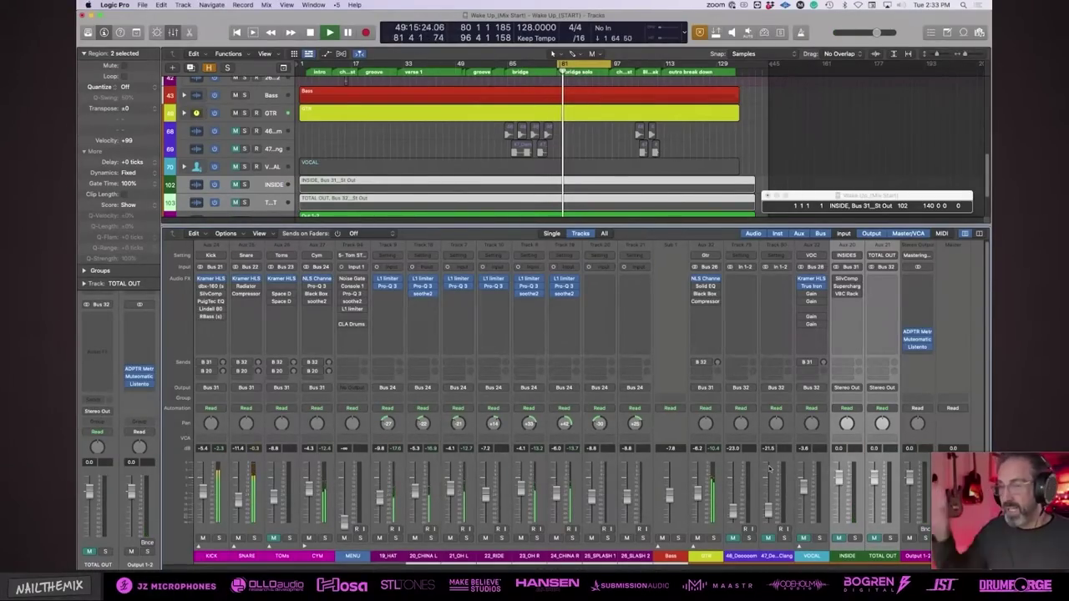
key(space)
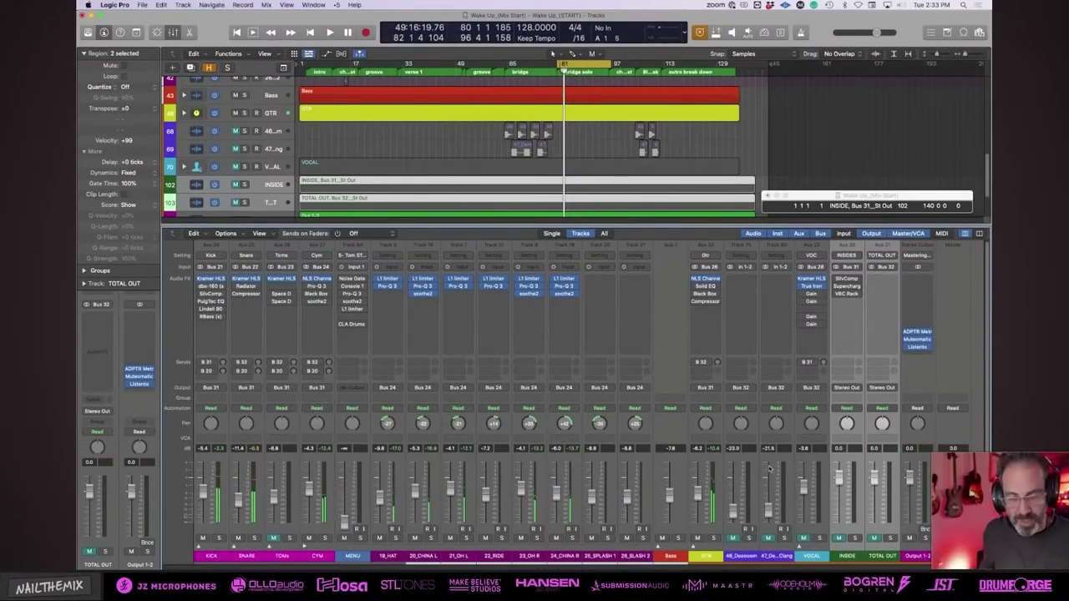
Unmute only the INSIDE bus and play the loop through it.
click(845, 556)
key(space)
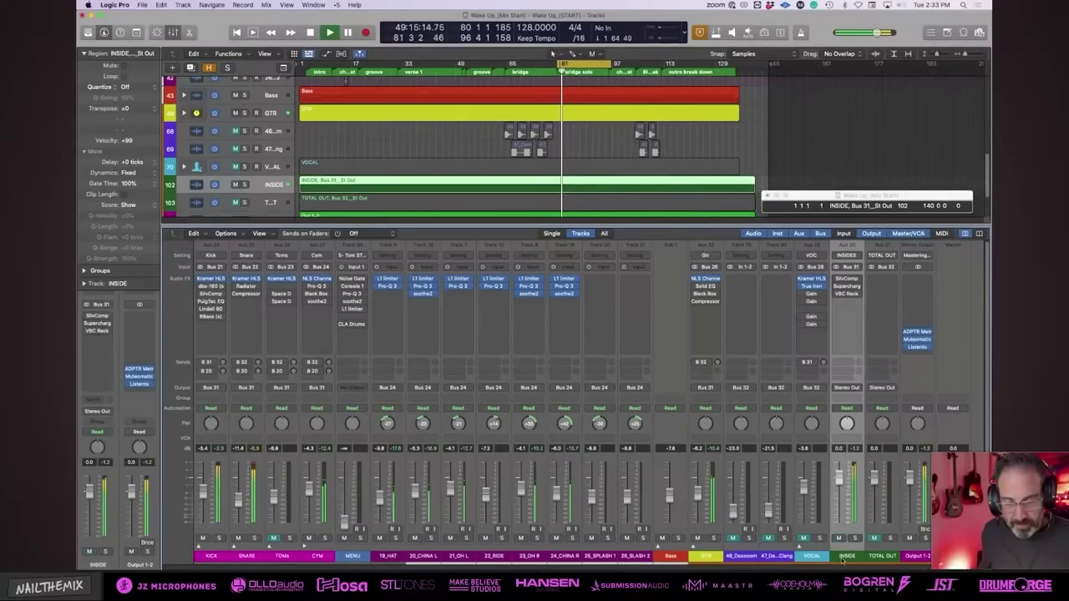
key(space)
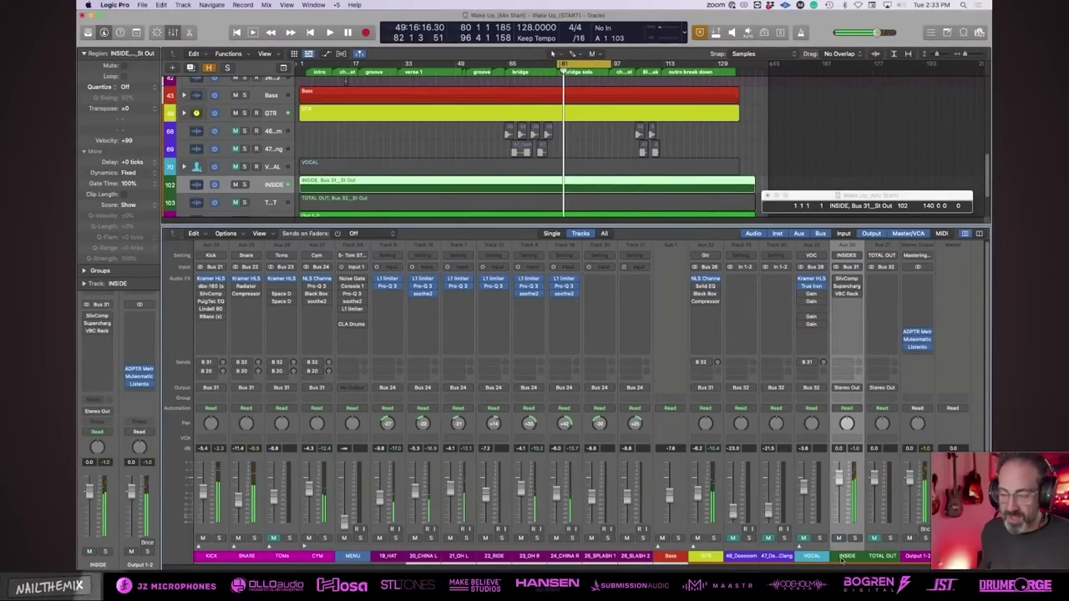
Mute INSIDE, unmute TOTAL OUT, and play the loop to hear only TOTAL OUT.
click(837, 538)
key(space)
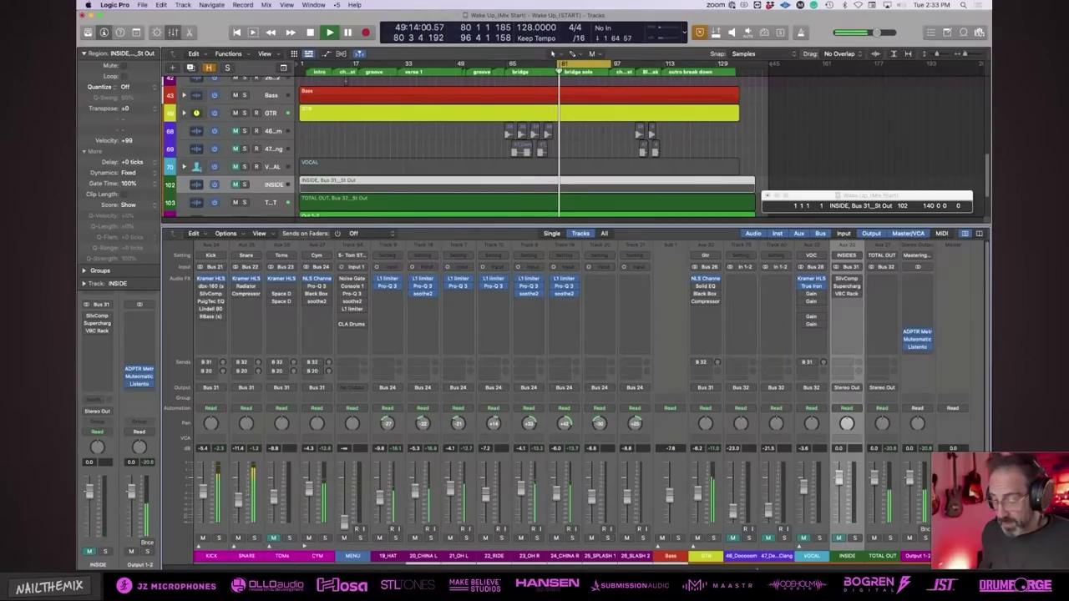
key(space)
Expand the Bass stack, select the Bass SUB channel, and enlarge the track rows to show the full track names.
click(673, 556)
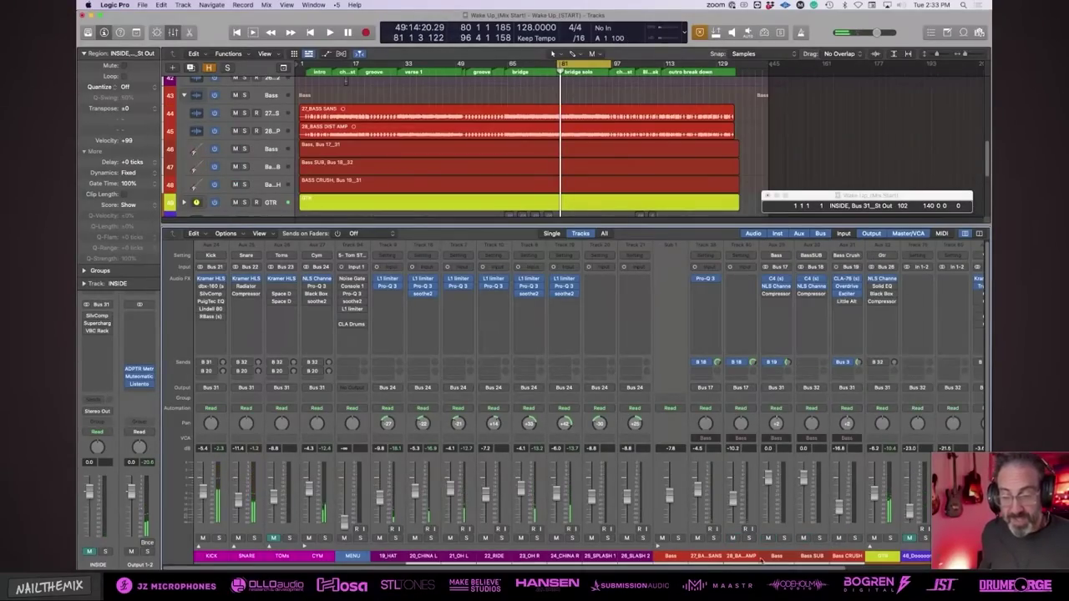
click(809, 556)
click(515, 96)
key(super+Down)
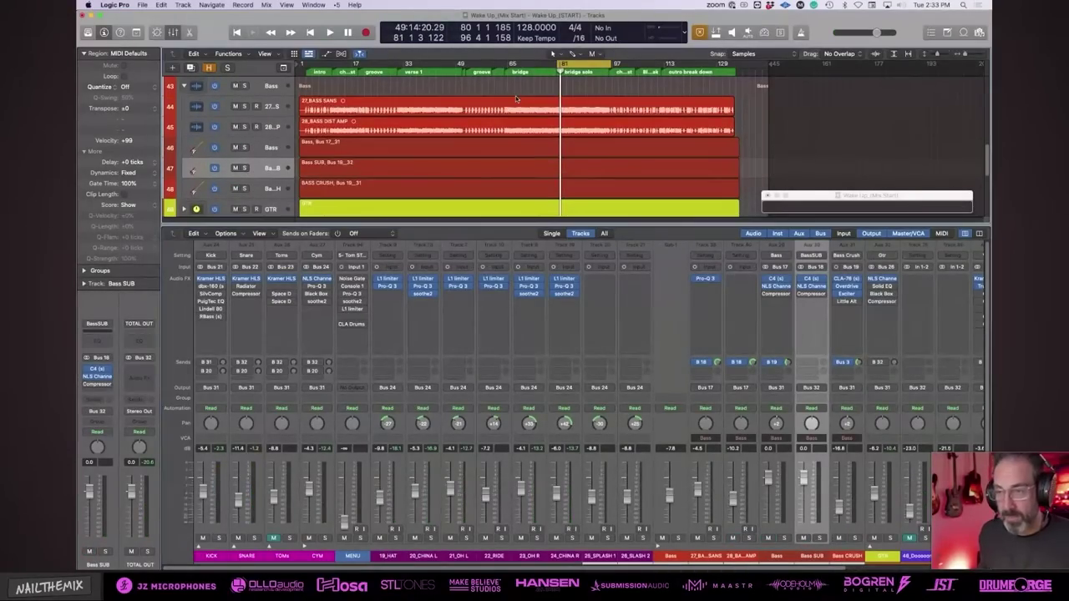
scroll(561, 90, up, 3)
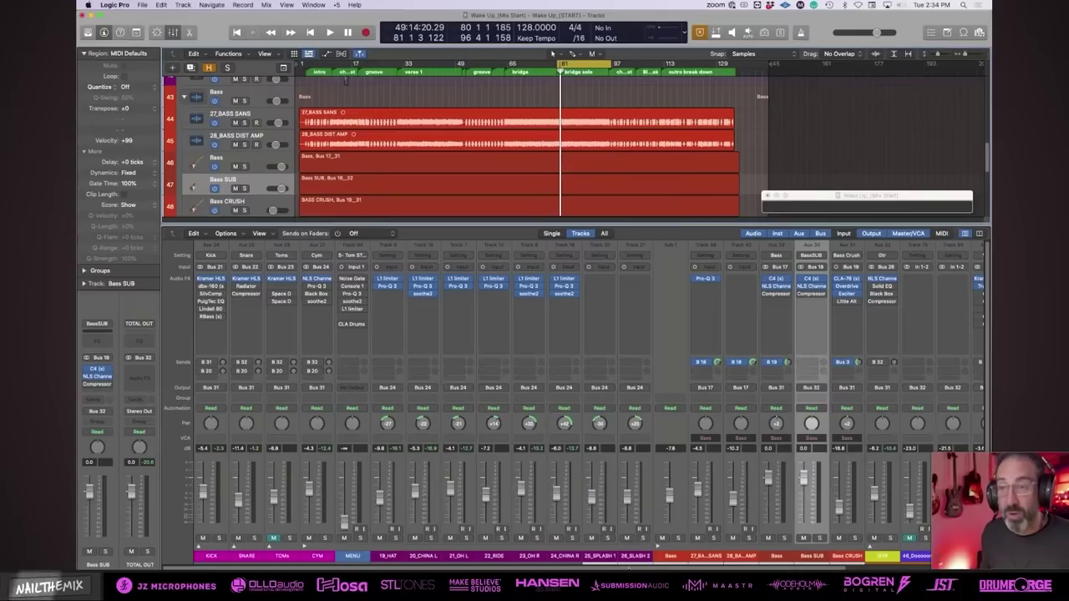
Unmute the INSIDE bus and play the loop with both buses active.
scroll(719, 554, right, 5)
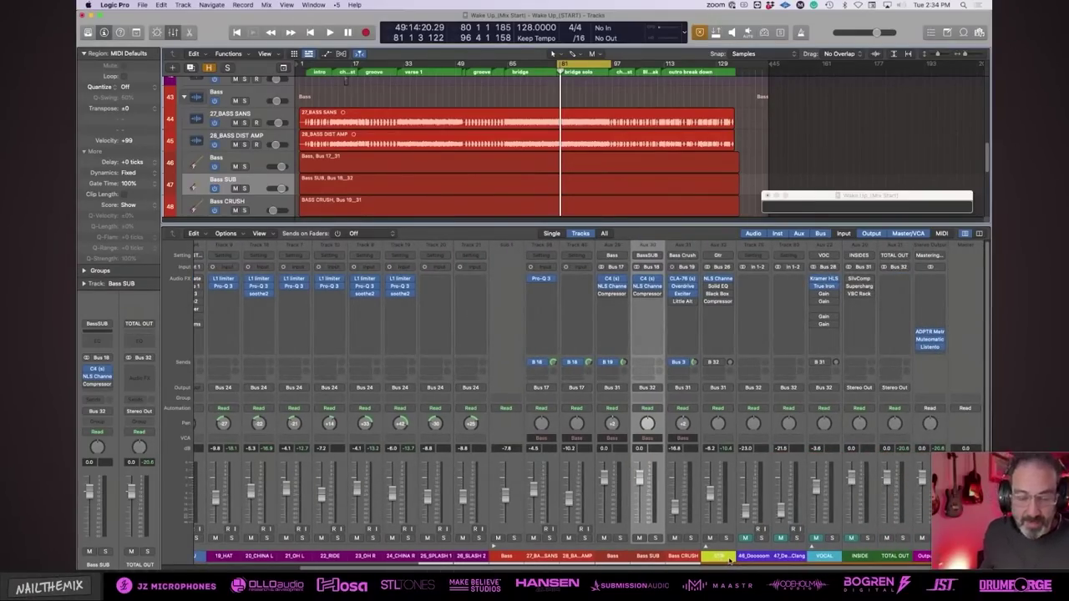
click(868, 549)
key(space)
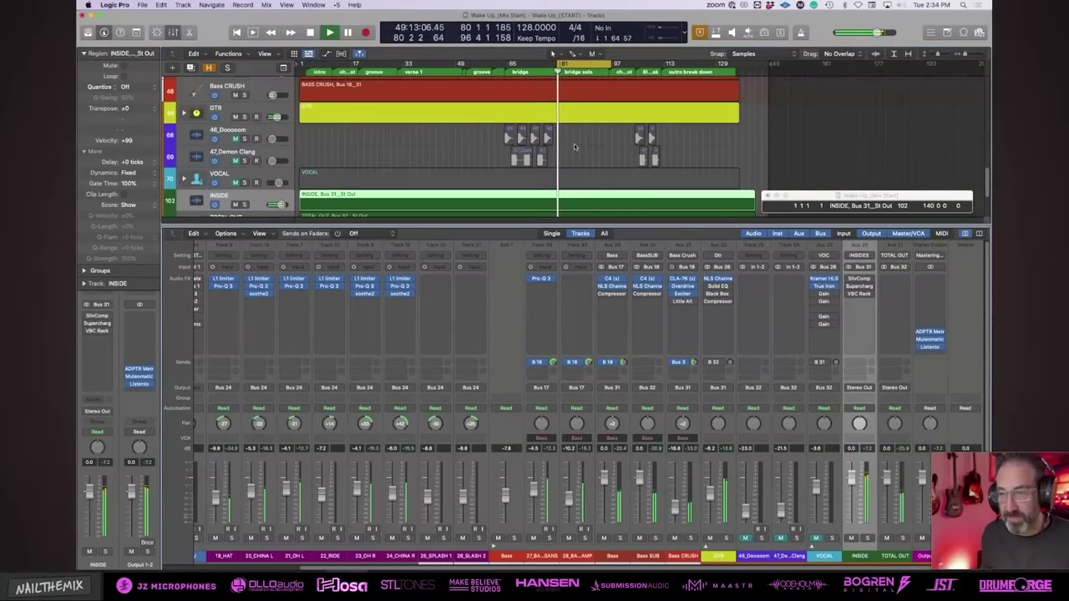
key(space)
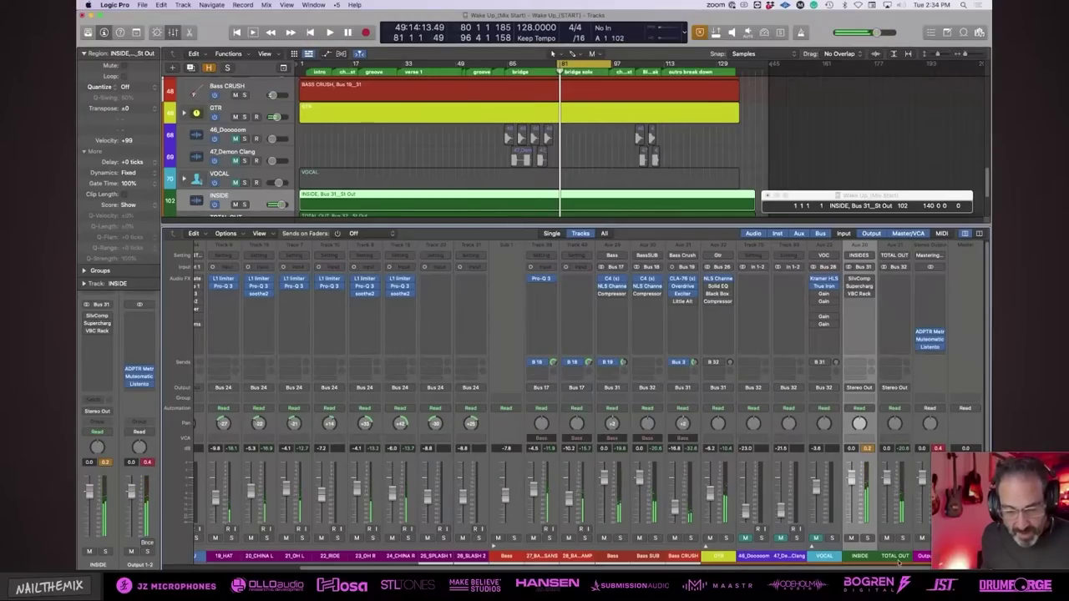
Select INSIDE and TOTAL OUT together and lower both faders to -2.9 dB, checking the level during loop playback.
shift+click(898, 556)
key(space)
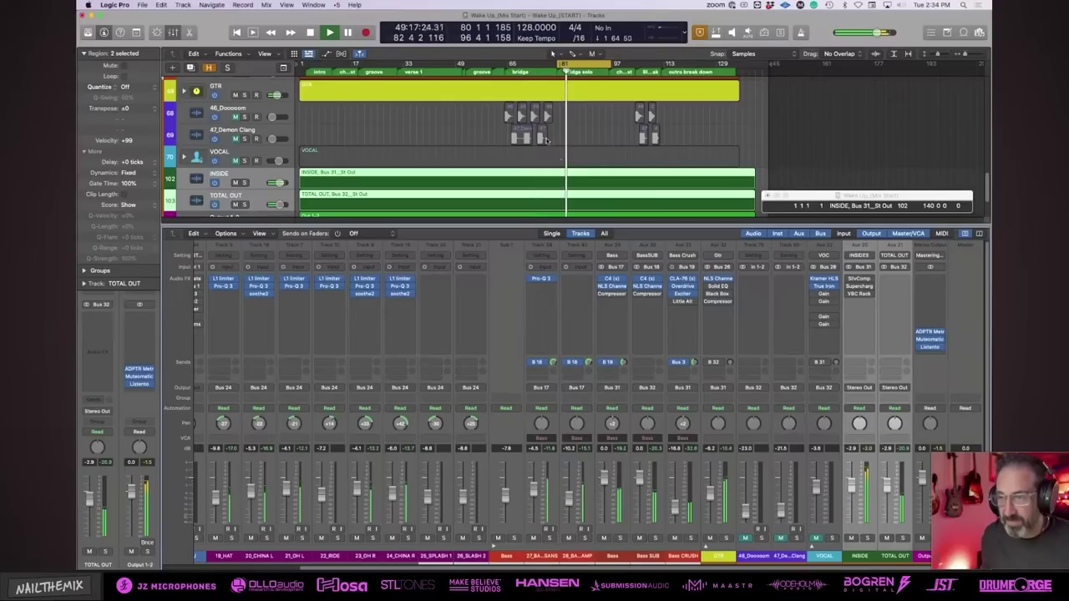
click(604, 129)
key(space)
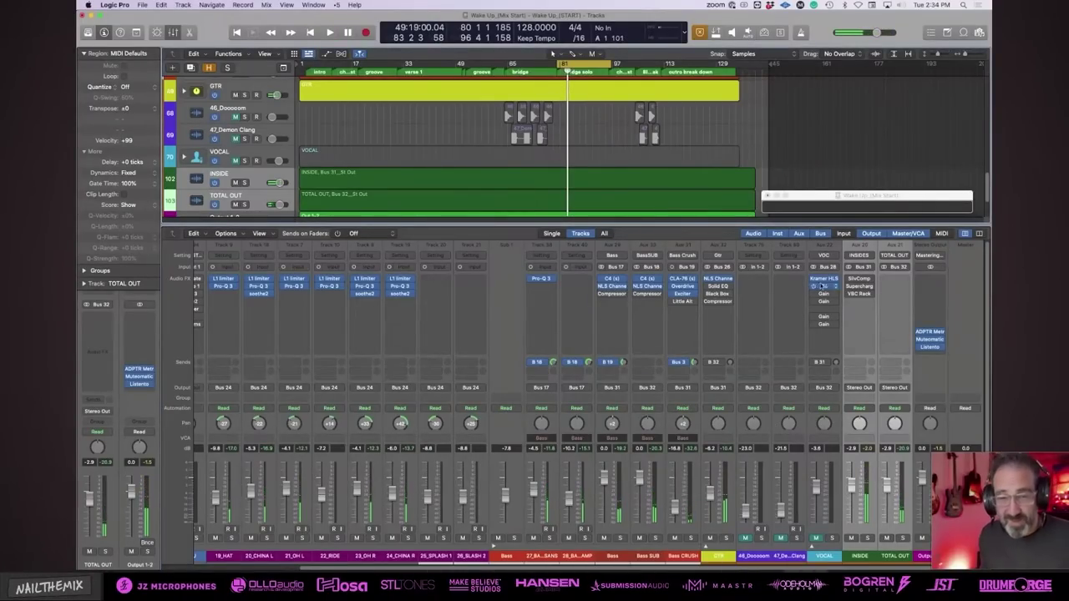
Play the loop, open Supercharger GT and Silver Compressor on the INSIDE bus, and set the Silver Compressor threshold to -2.0 dB.
key(space)
click(852, 286)
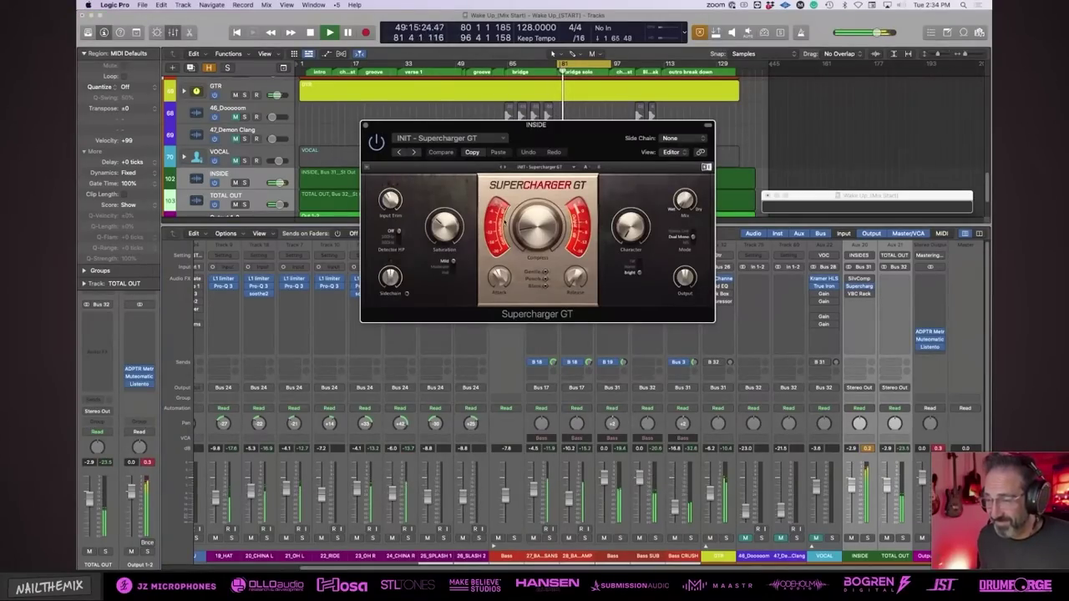
click(823, 294)
drag(169, 189, 146, 181)
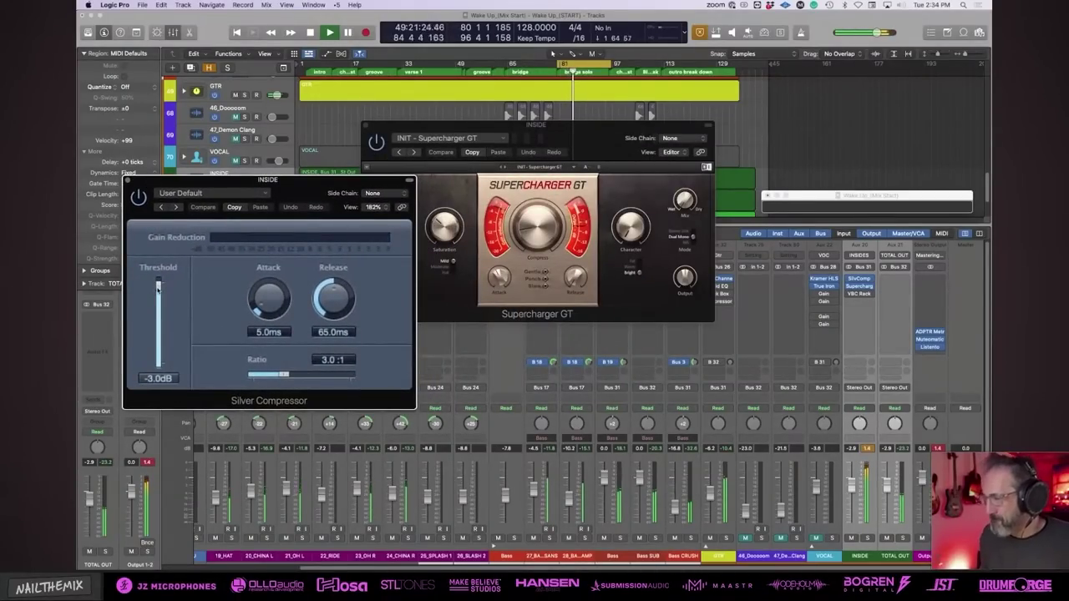
drag(158, 287, 158, 284)
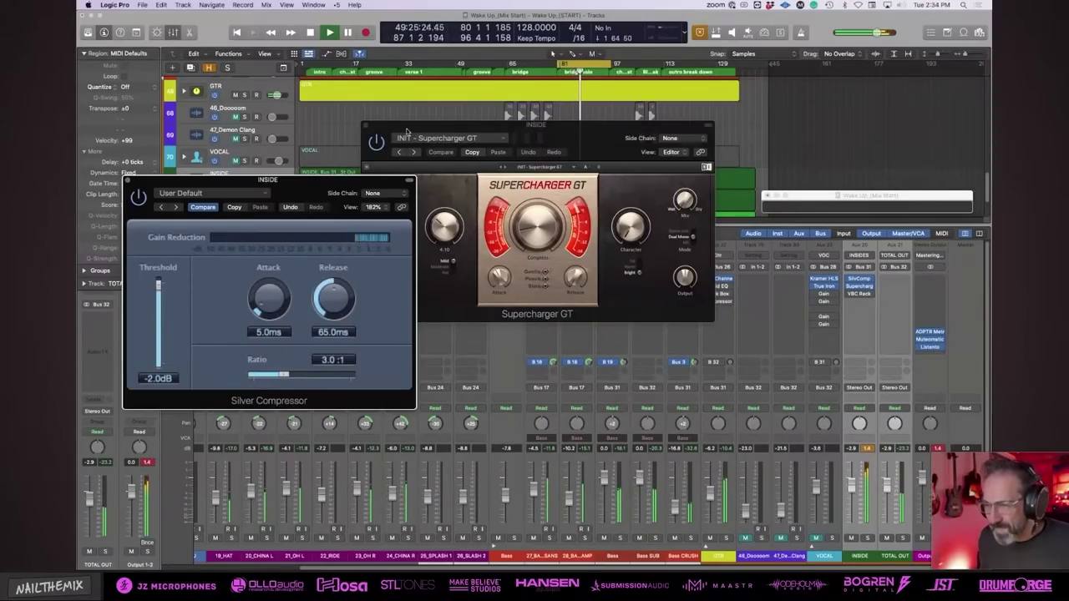
Move the Supercharger GT window clear of Silver Compressor, adjust its Input Trim while the loop plays, and stop playback.
drag(406, 131, 502, 136)
mouse_move(487, 207)
mouse_down()
mouse_move(486, 218)
mouse_move(487, 209)
mouse_up()
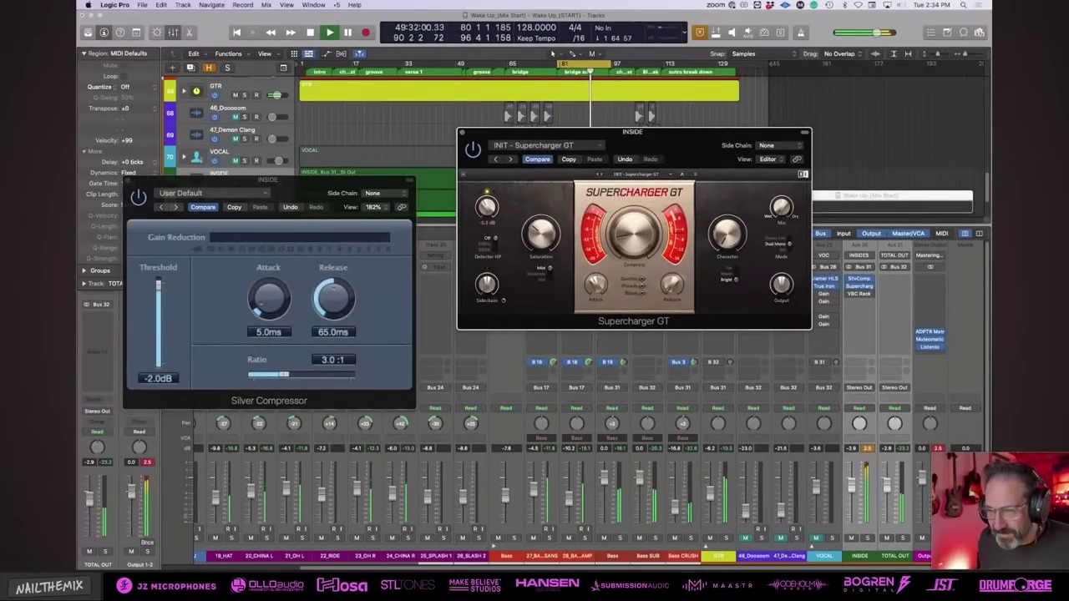
click(435, 110)
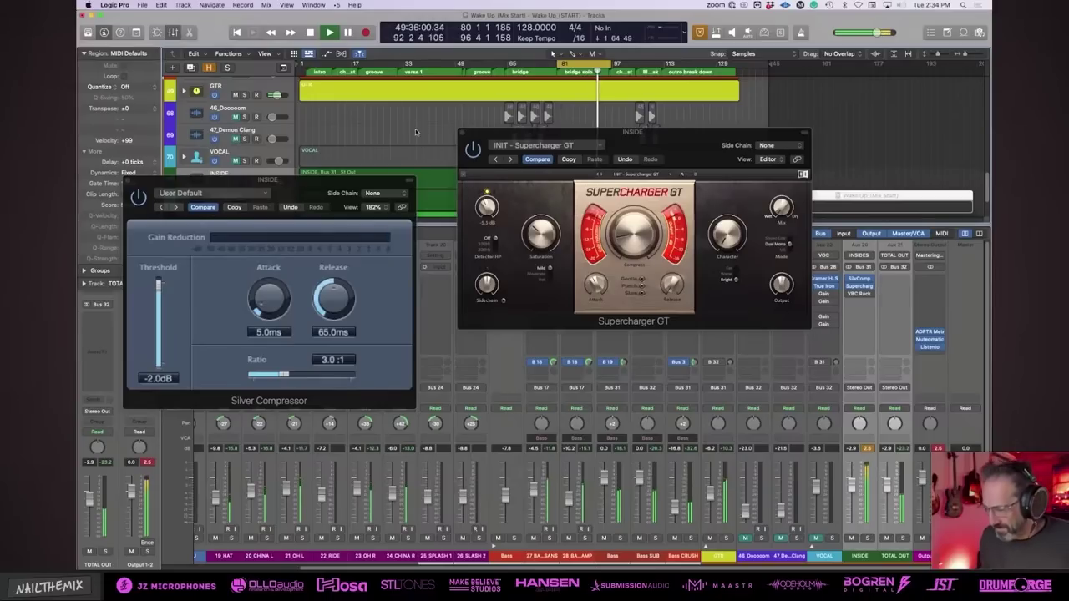
key(space)
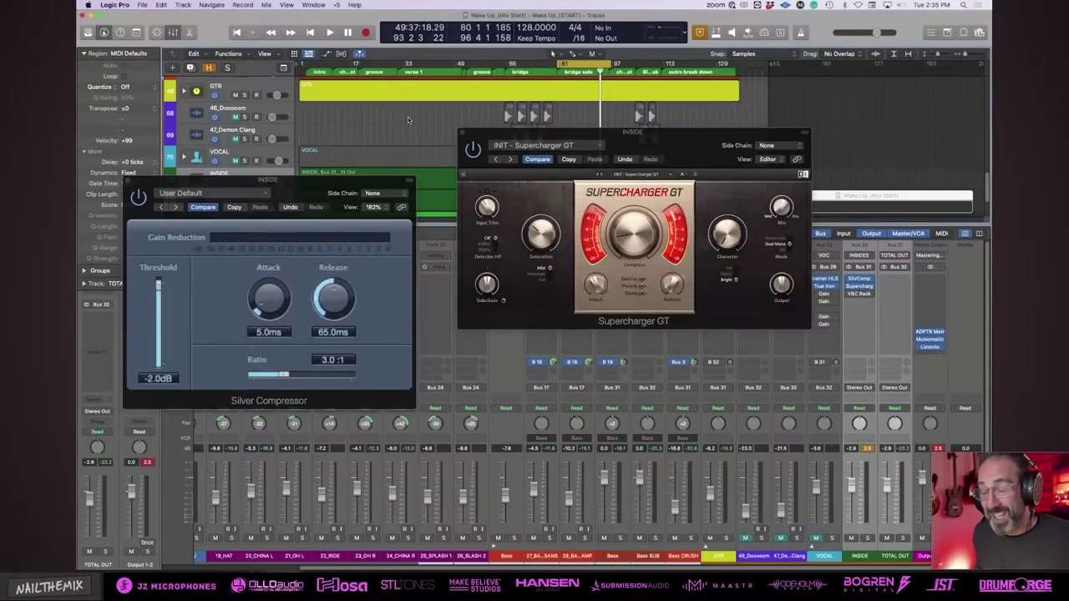
Arrange the Silver Compressor and Supercharger GT windows side by side.
drag(482, 134, 445, 189)
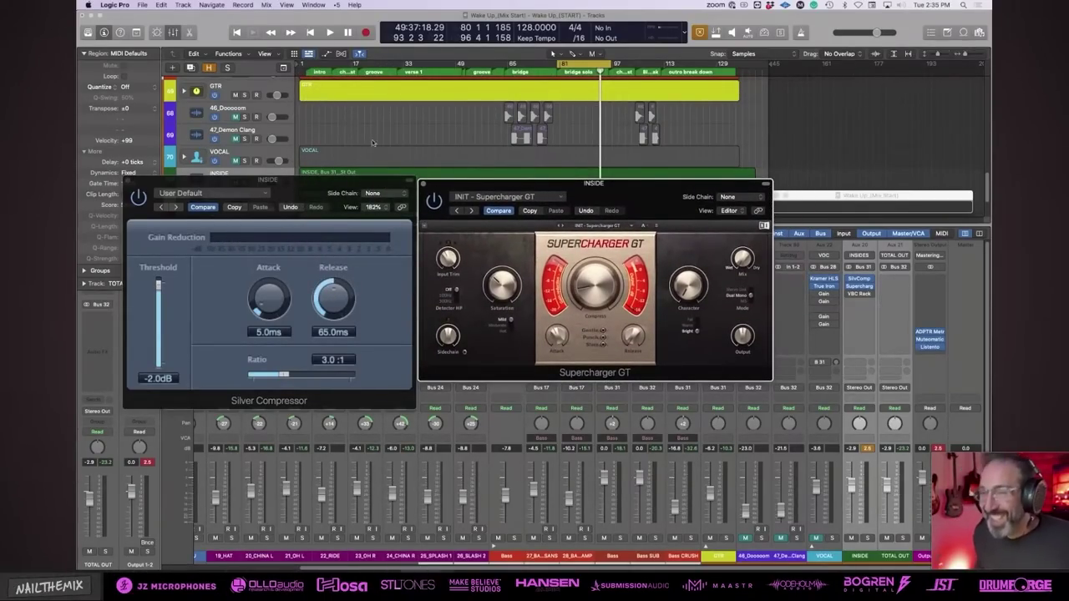
click(201, 255)
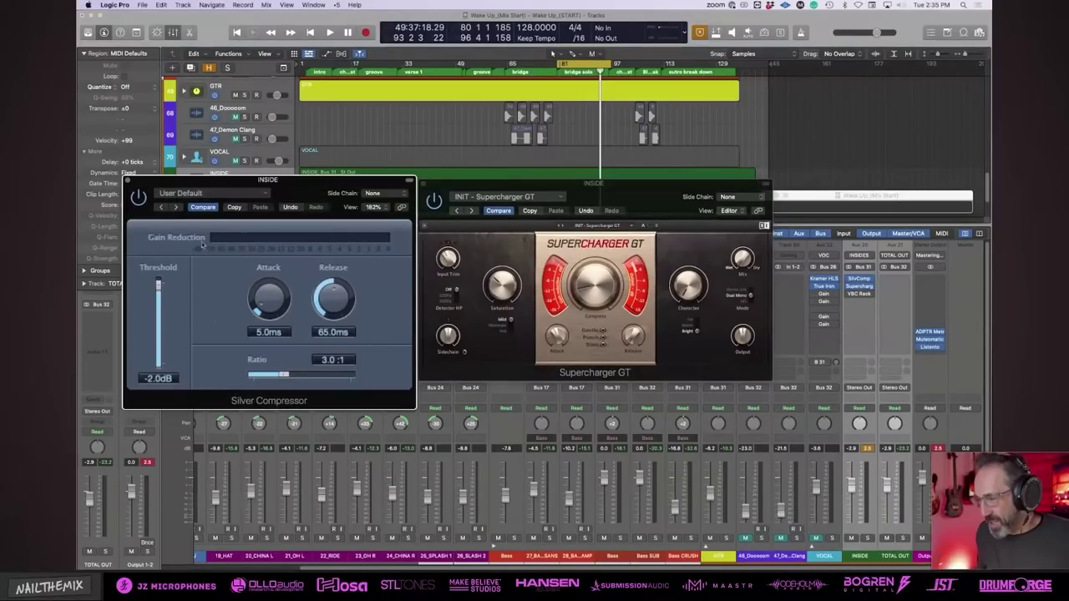
drag(240, 183, 239, 186)
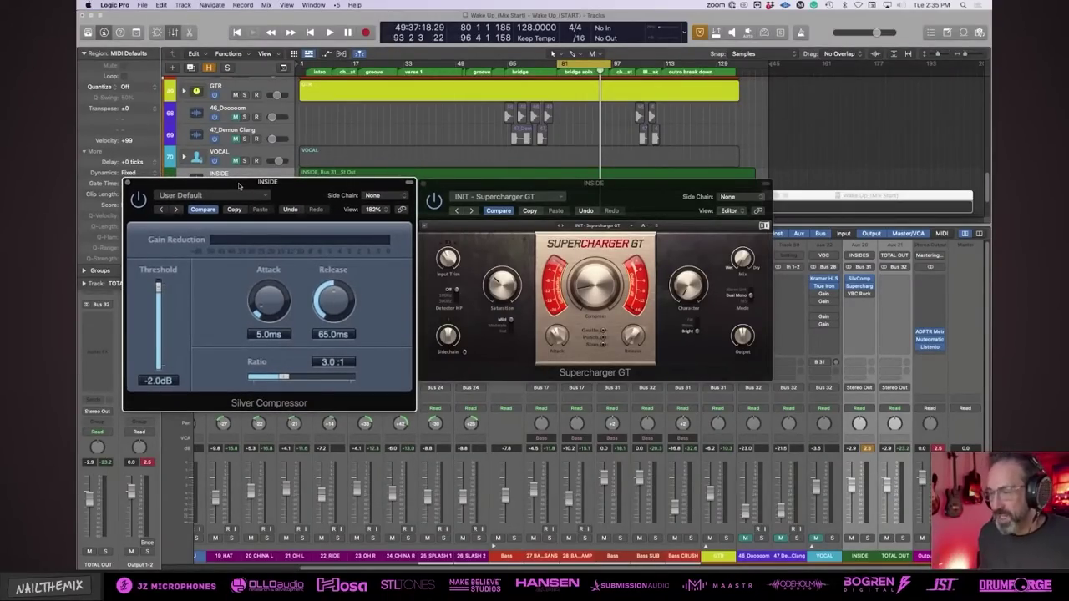
Toggle the bypass of Supercharger GT and Silver Compressor during loop playback, and reset the Silver Compressor threshold to 0.0 dB.
click(434, 201)
key(space)
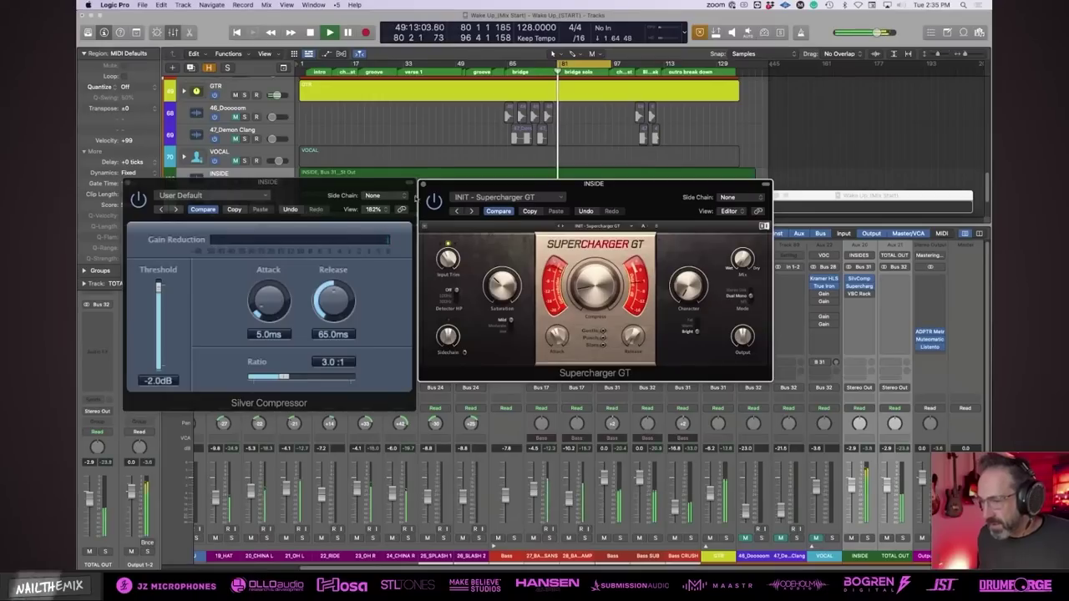
click(138, 199)
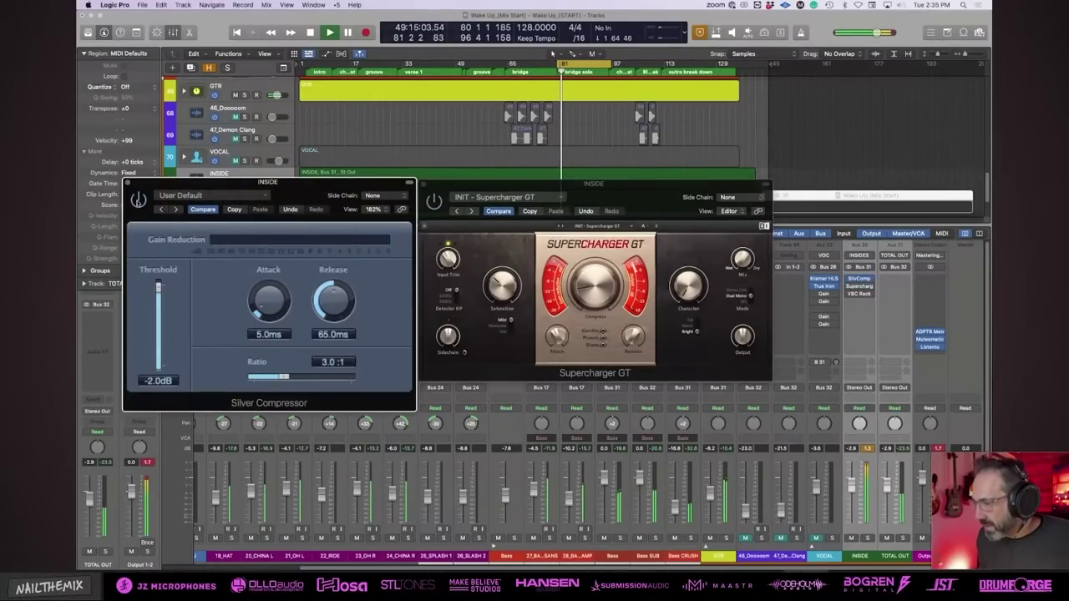
alt+click(157, 286)
click(473, 191)
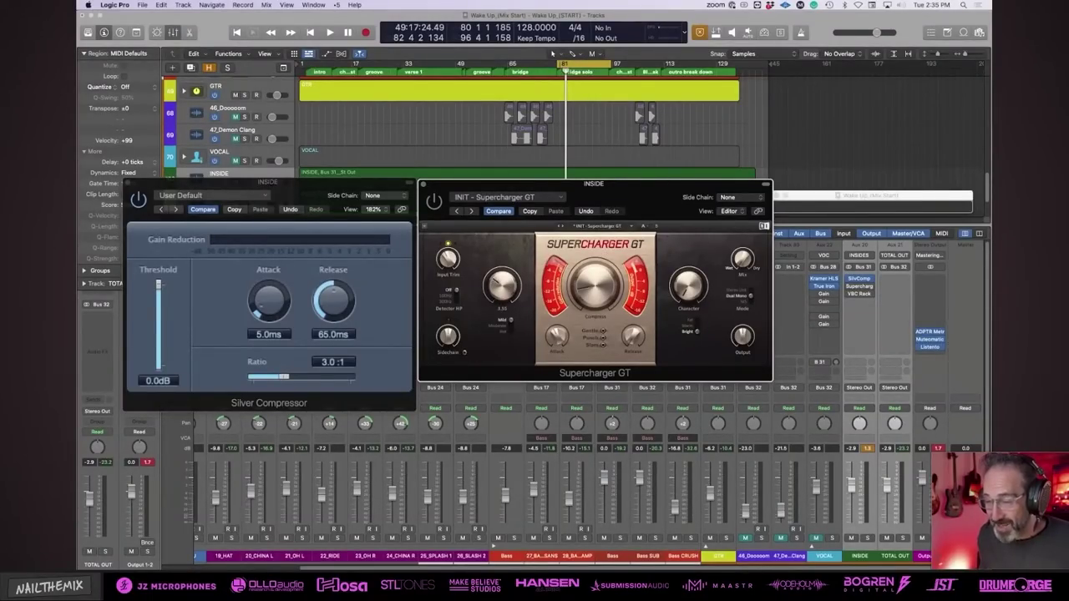
Play the loop again to check the INSIDE bus plug-ins, stop playback, and hide both plug-in windows.
key(space)
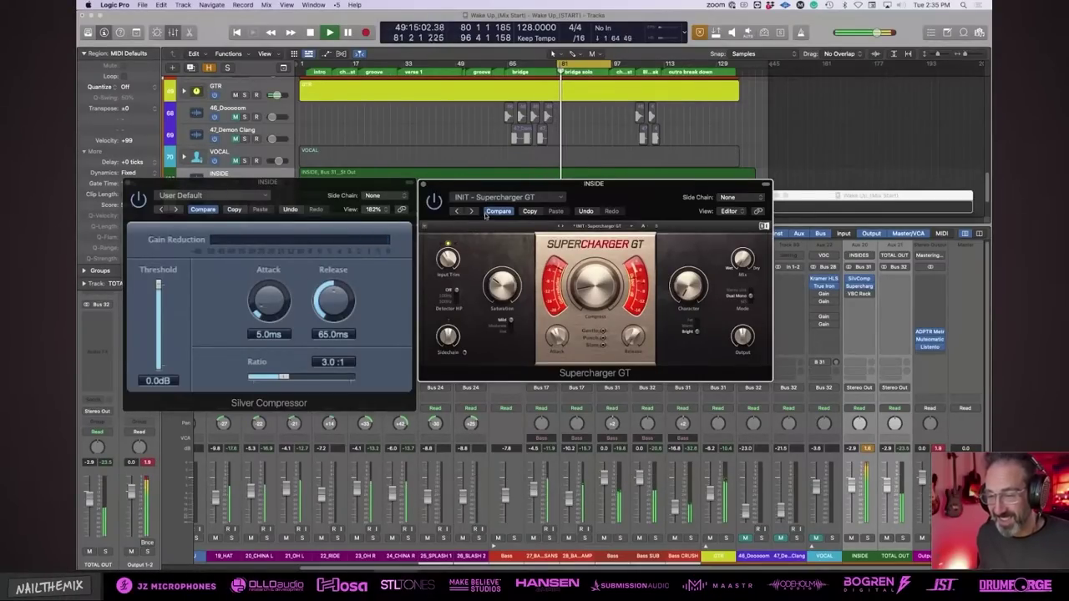
drag(495, 189, 493, 191)
click(467, 134)
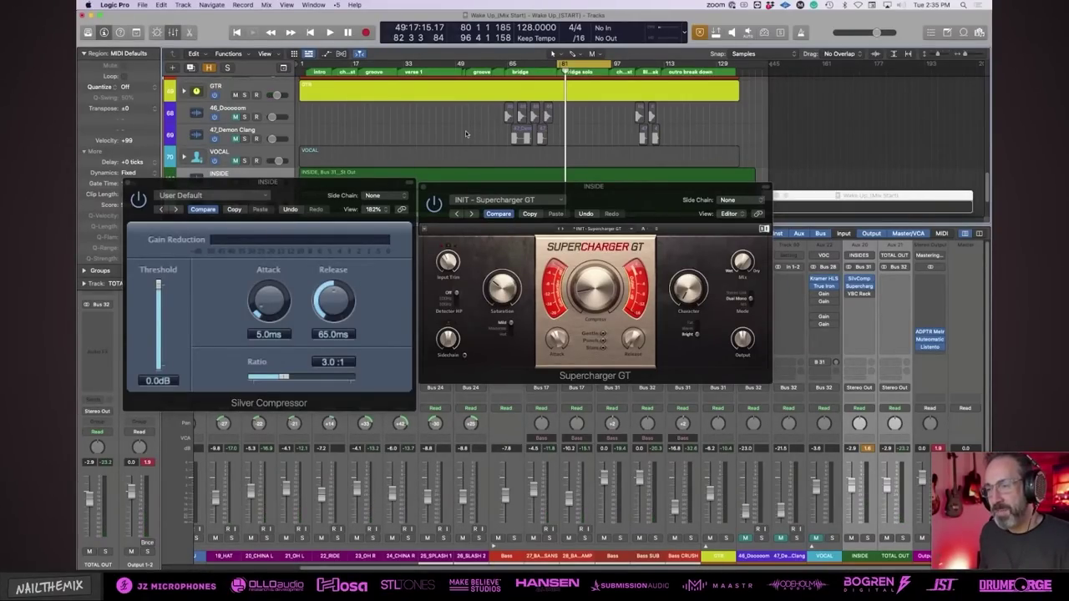
key(v)
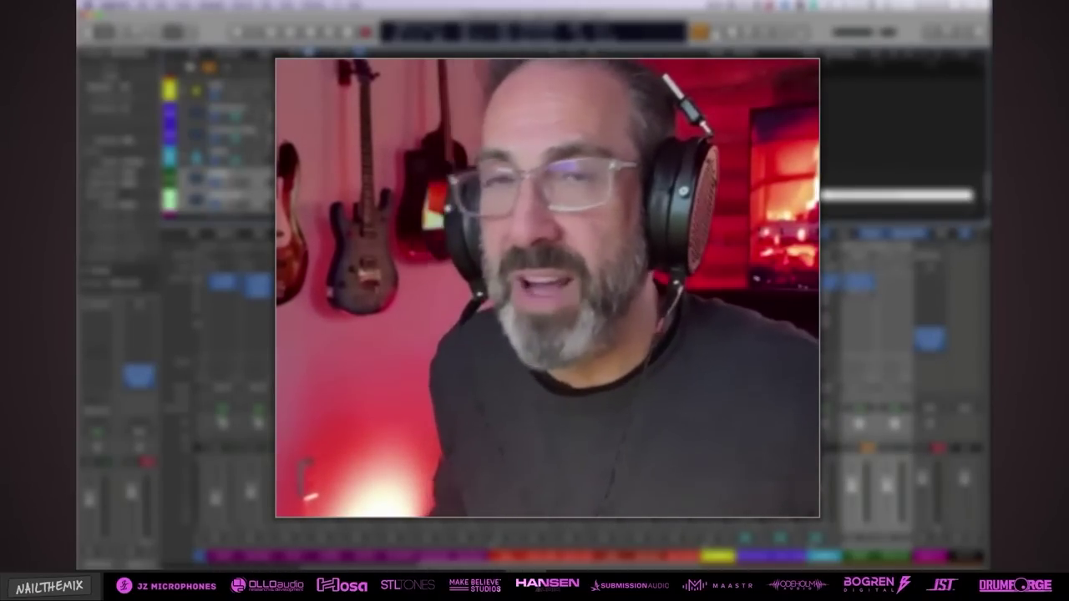
Replace VBC Rack on the INSIDE bus with a stereo Compressor and choose the Studio VCA model.
click(856, 294)
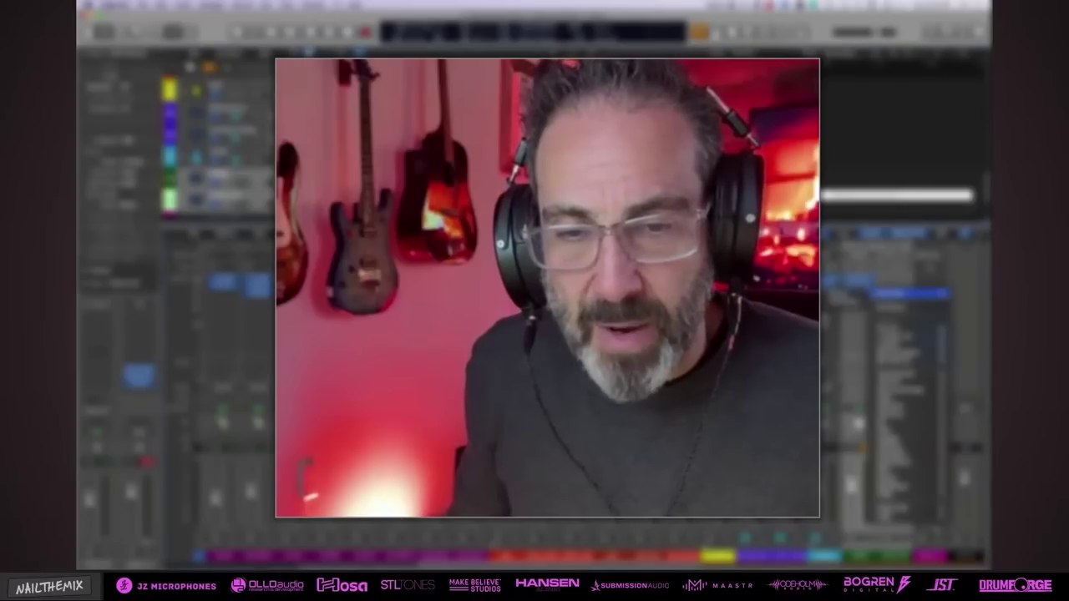
click(906, 307)
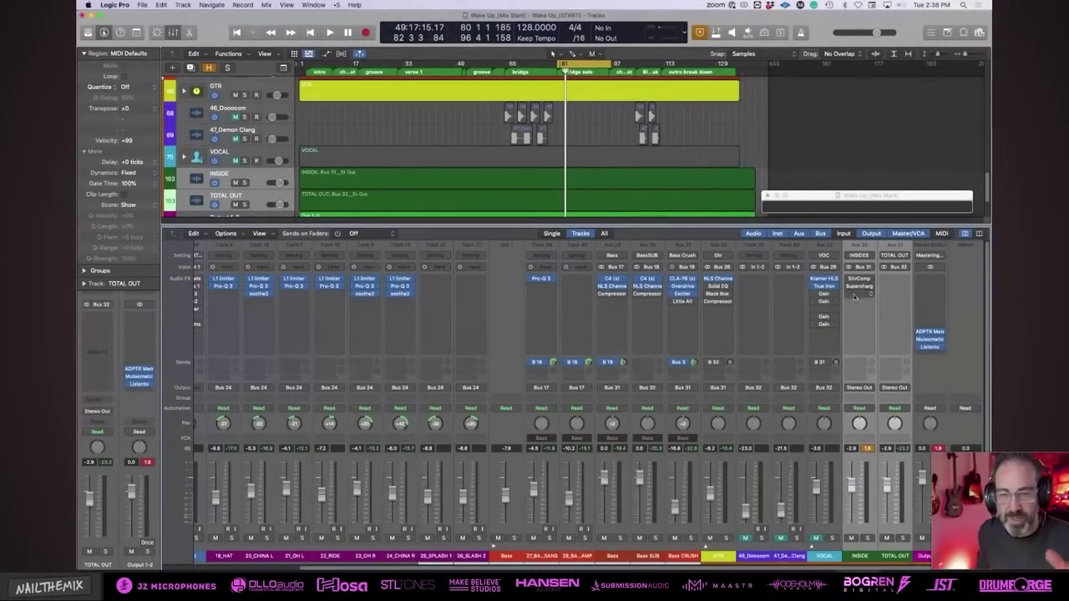
click(853, 295)
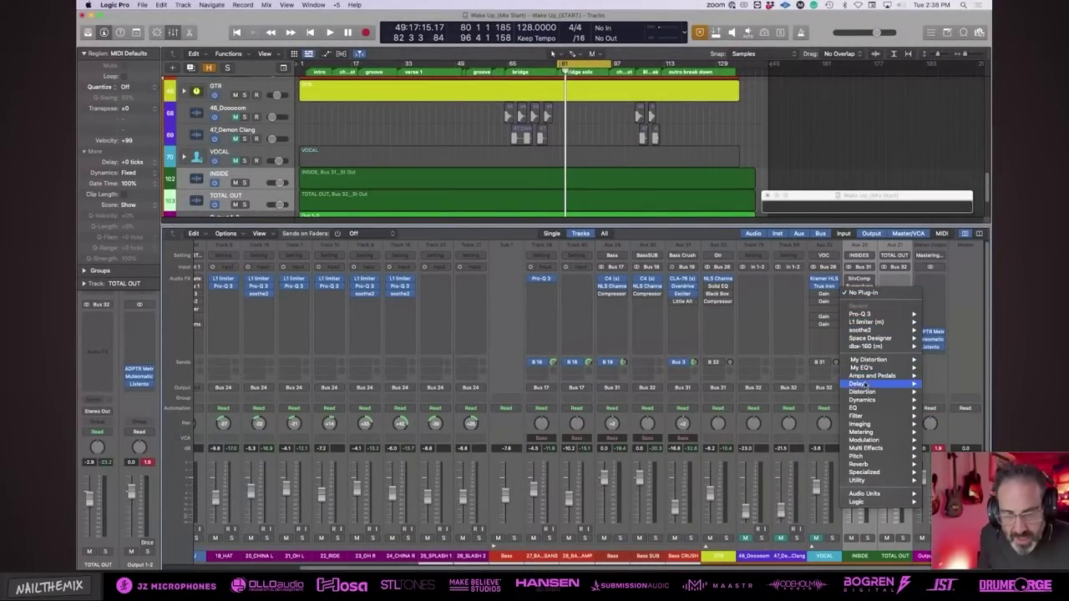
mouse_move(863, 400)
mouse_move(793, 408)
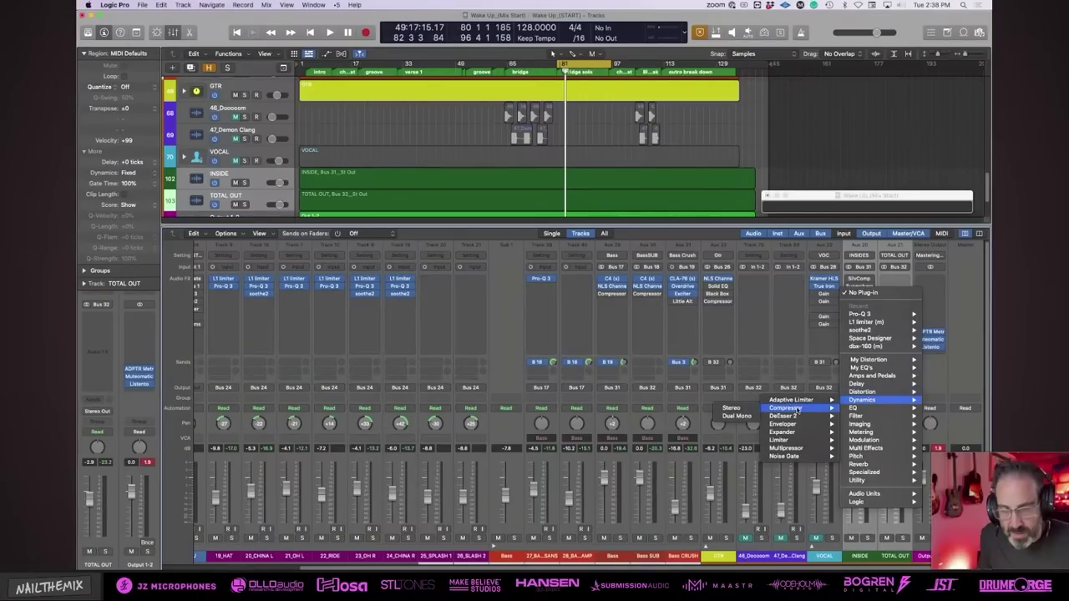
click(735, 408)
click(377, 185)
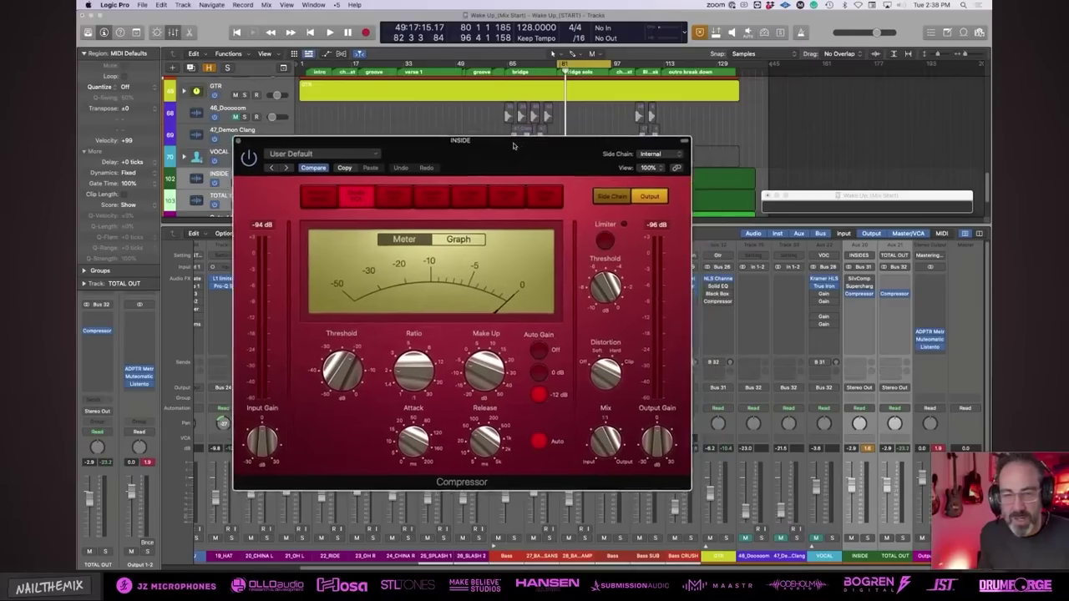
drag(573, 159, 554, 95)
Play the loop and adjust the Compressor's ratio, threshold and output gain, setting its release to 5.0 ms.
key(space)
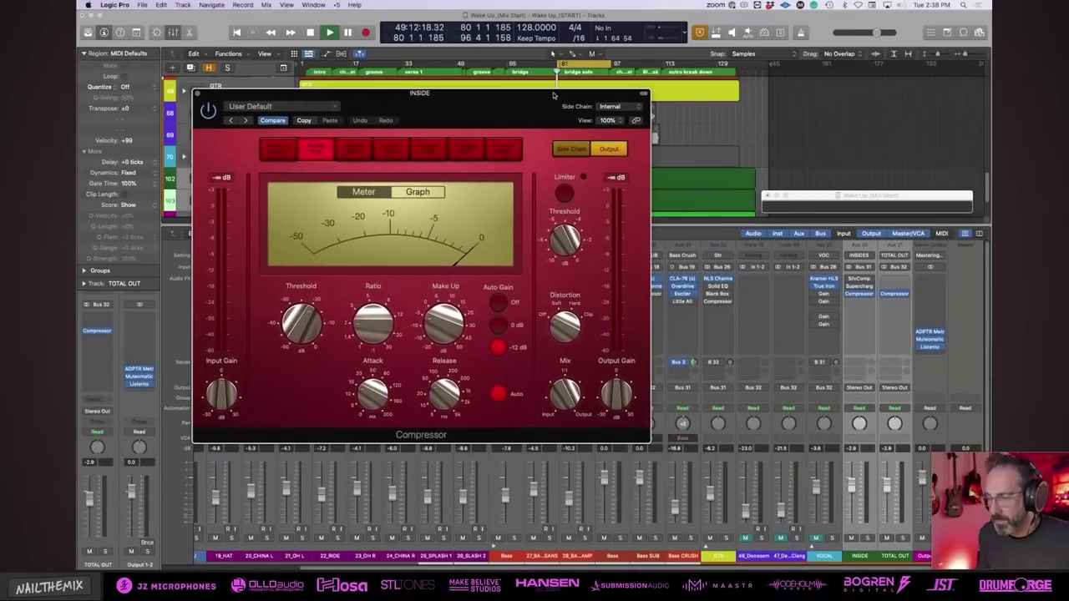
mouse_move(371, 324)
mouse_down()
mouse_move(363, 279)
mouse_move(365, 338)
mouse_up()
drag(302, 325, 300, 371)
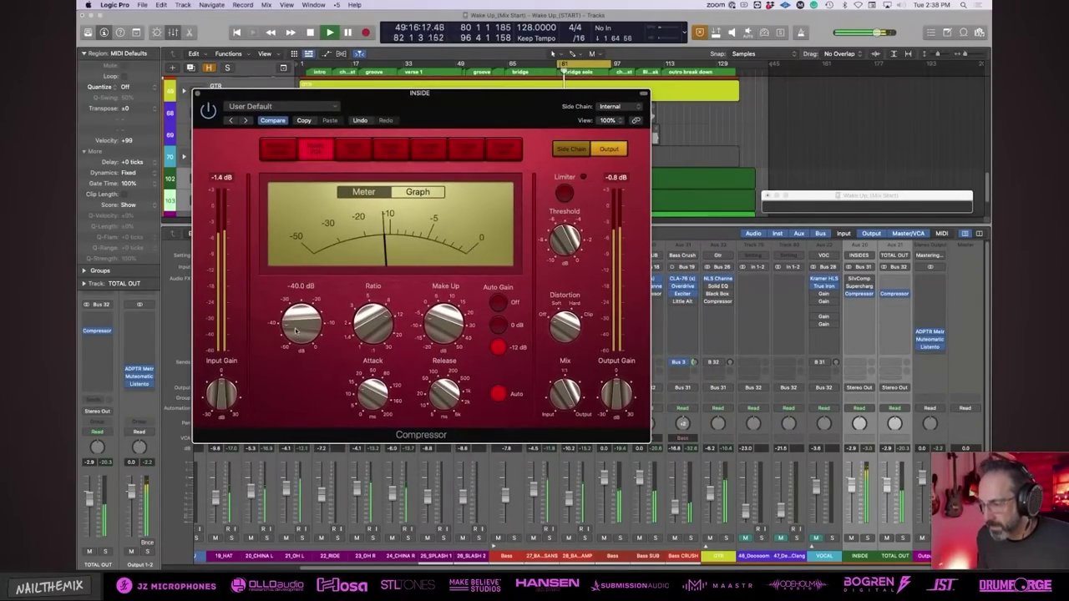
drag(444, 391, 443, 411)
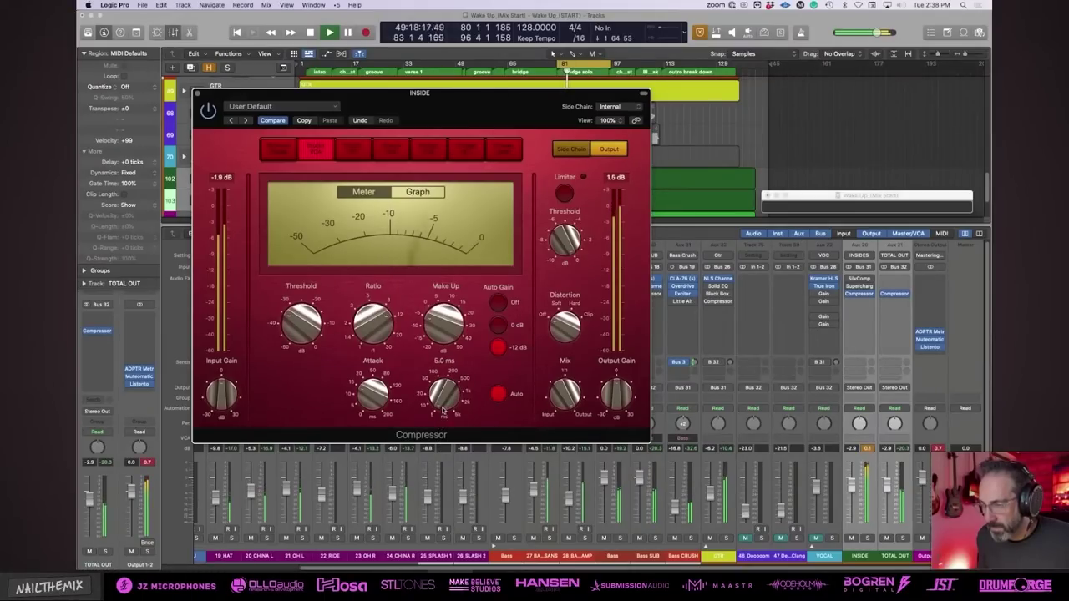
click(616, 396)
drag(615, 396, 615, 400)
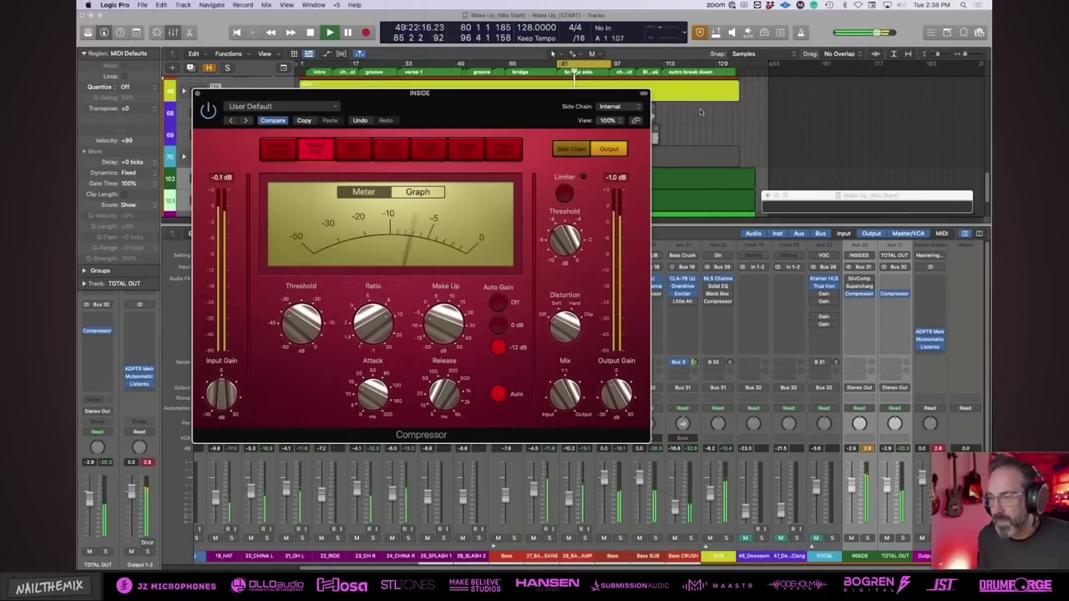
Switch the Compressor display to Graph, enlarge its window to 200%, and position it to show the gain reduction curve.
click(413, 193)
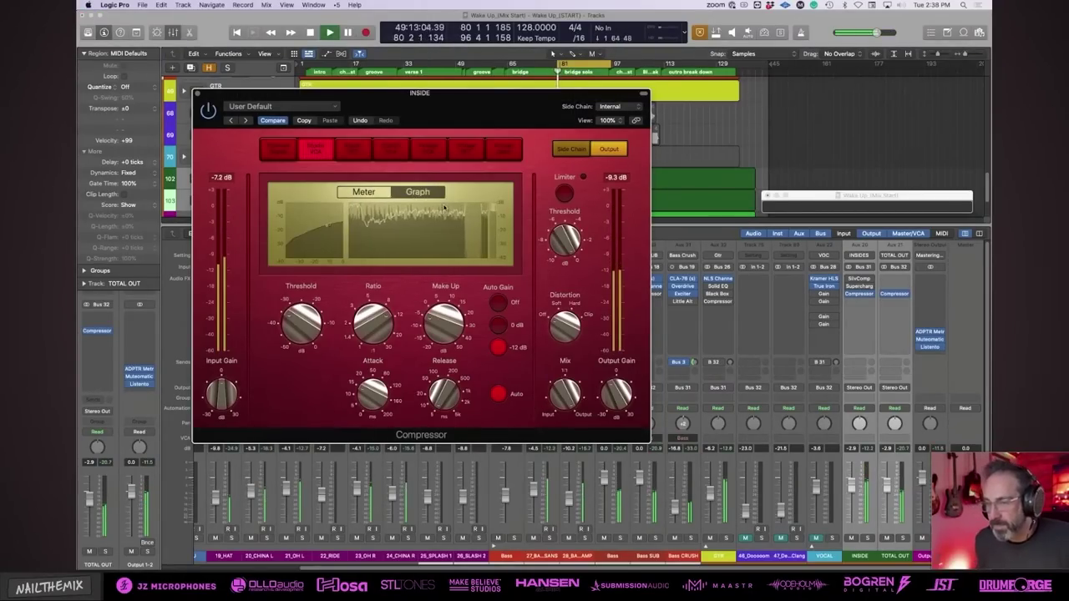
click(586, 121)
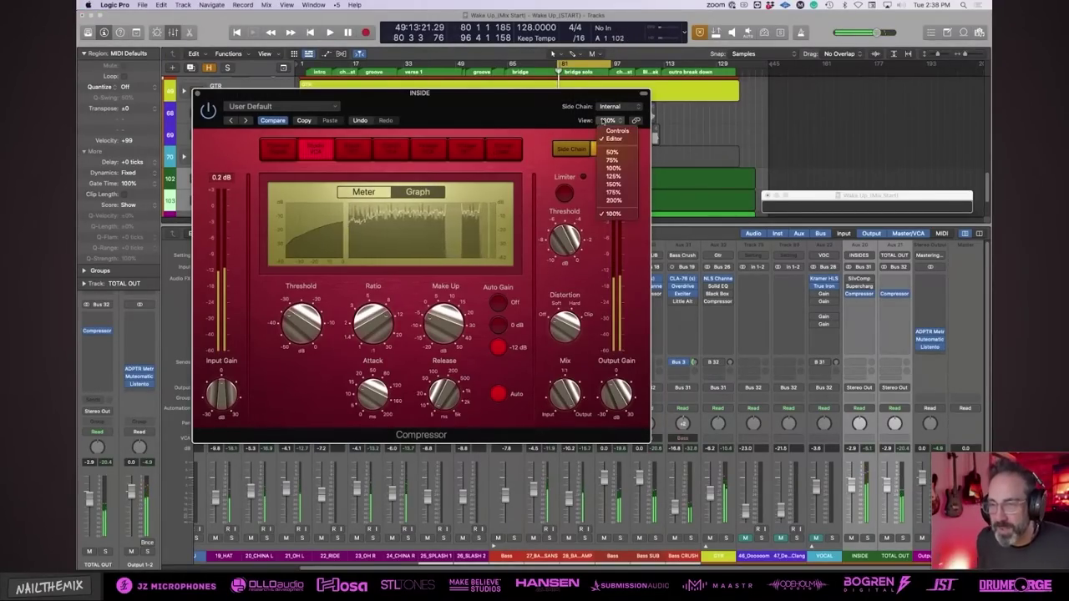
click(616, 171)
drag(505, 45, 479, 39)
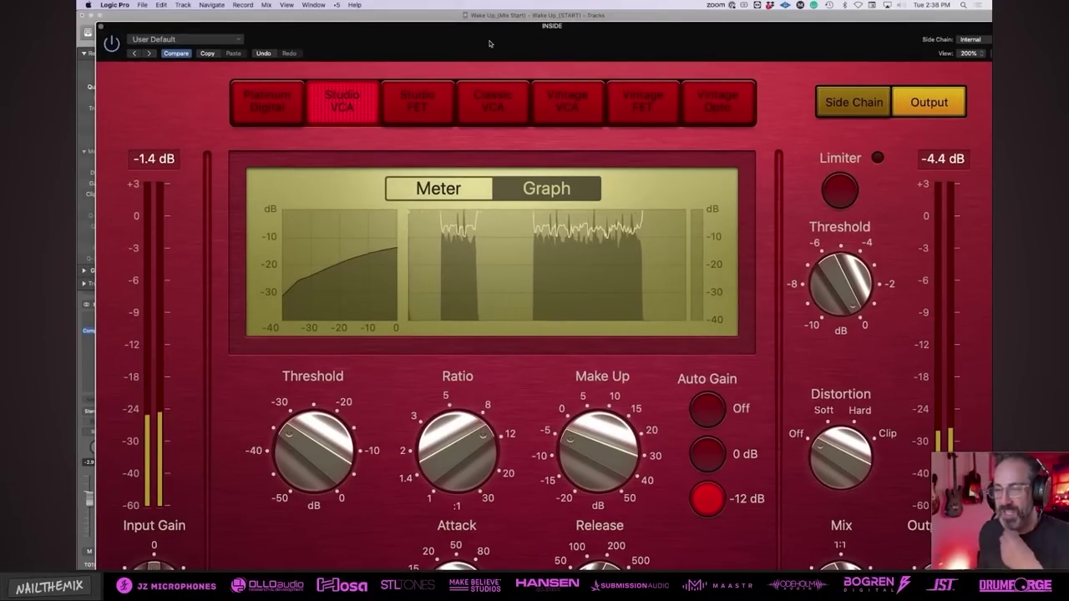
drag(487, 43, 493, 40)
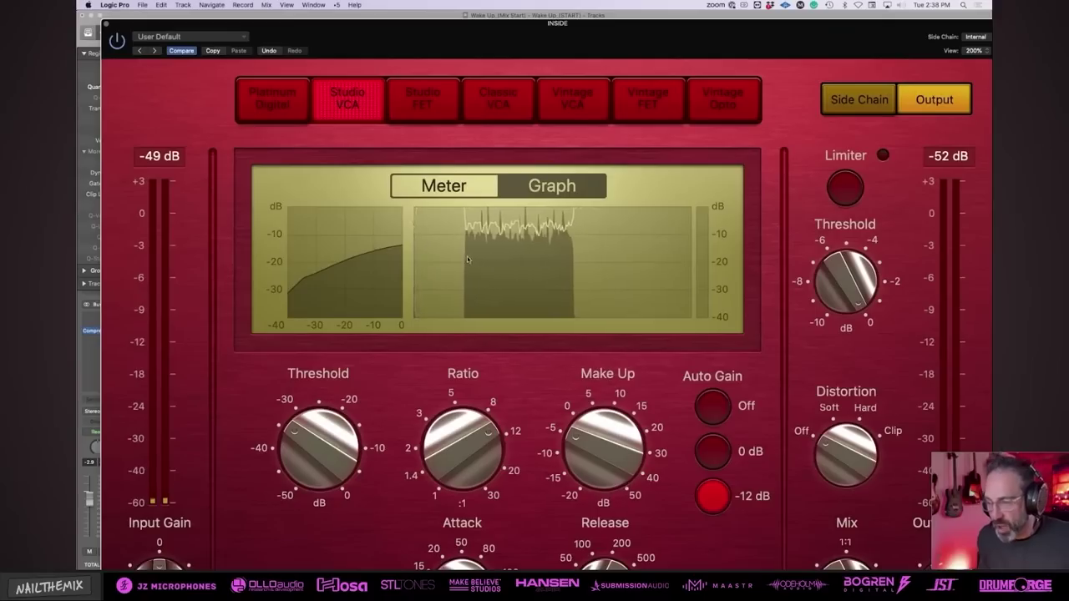